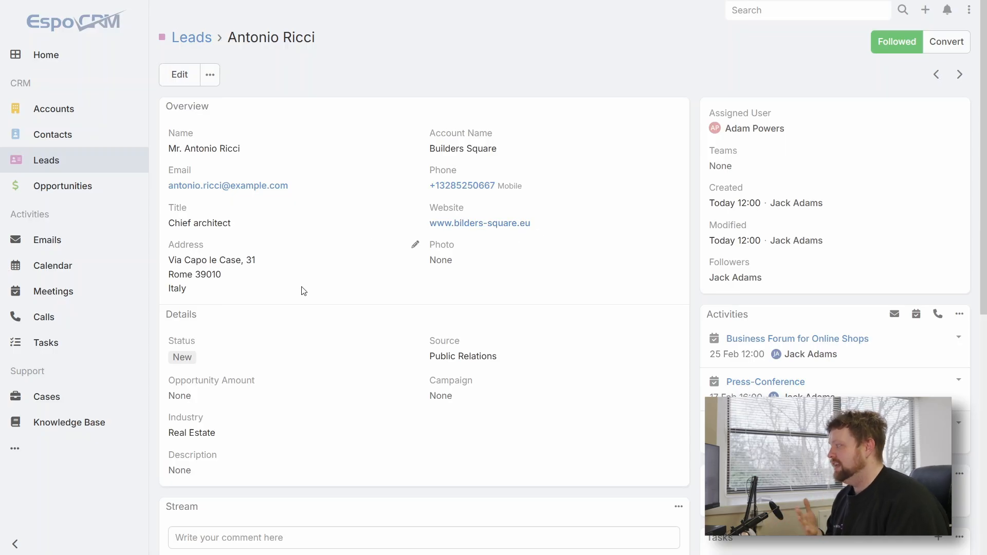
Review the open lead's details, additional record actions, activity stream and target lists
scroll(308, 282, "down", 5)
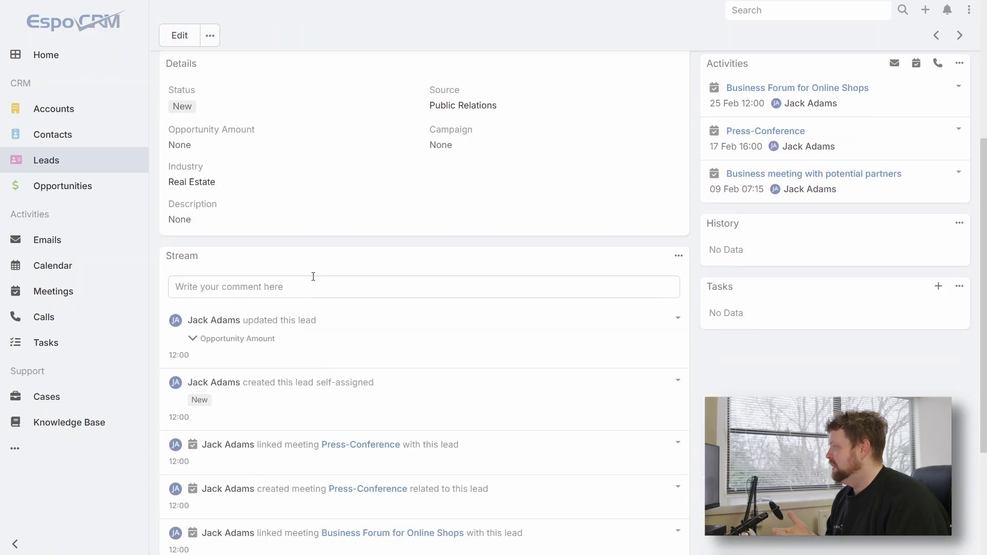
scroll(521, 400, "up", 5)
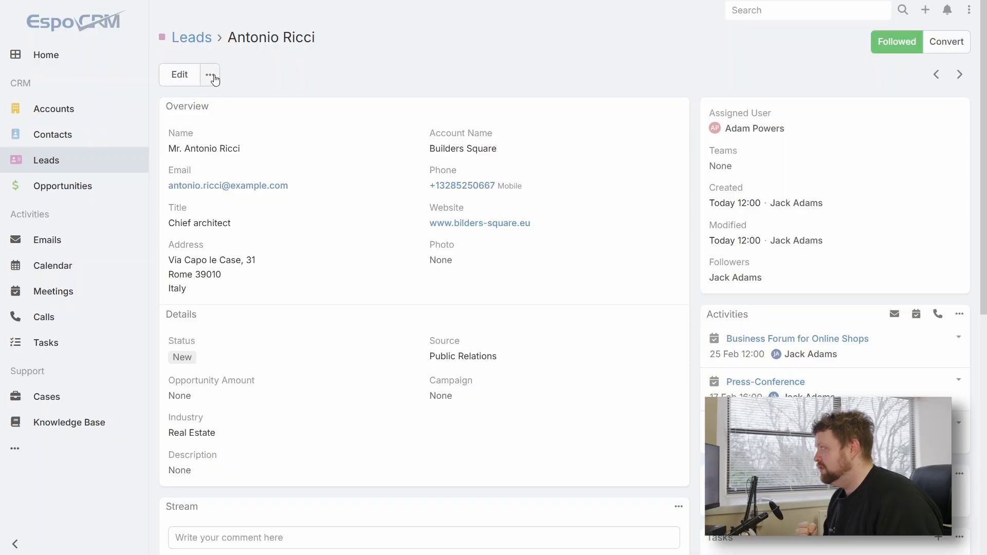
left_click(210, 76)
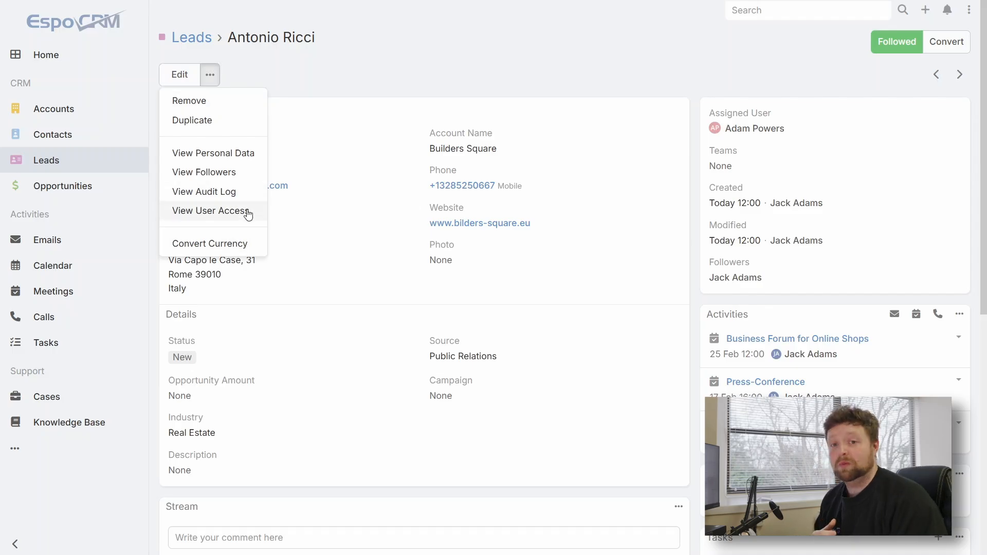
left_click(643, 409)
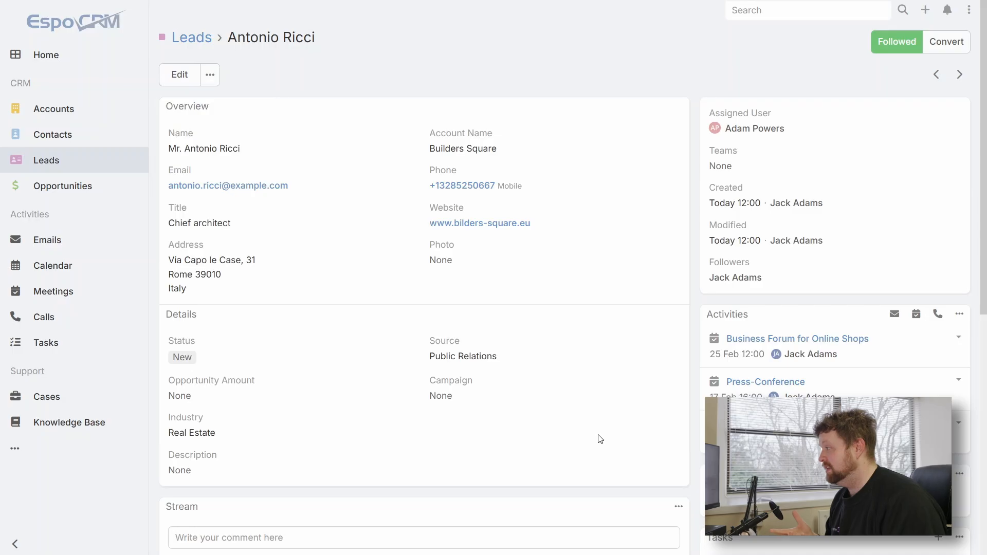
scroll(593, 432, "down", 8)
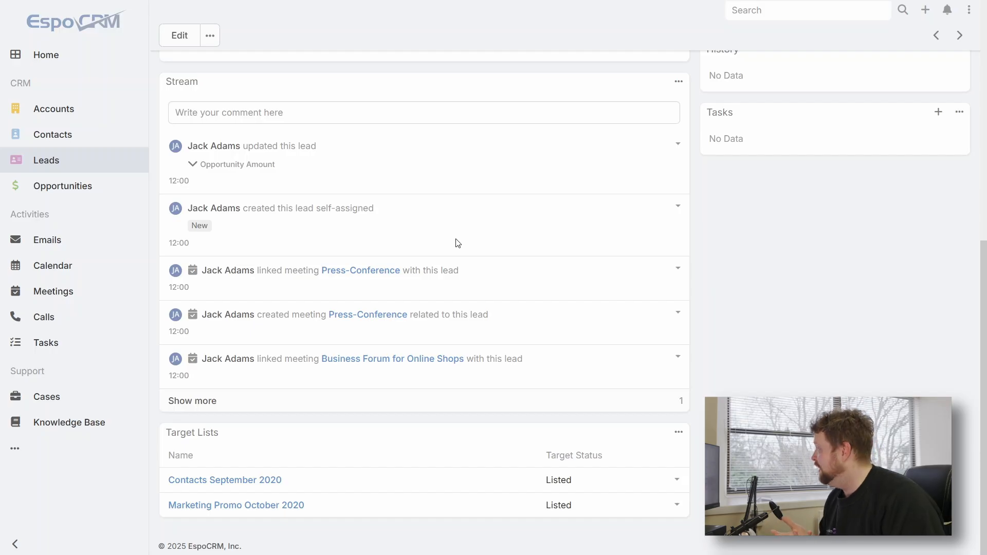
scroll(448, 268, "up", 8)
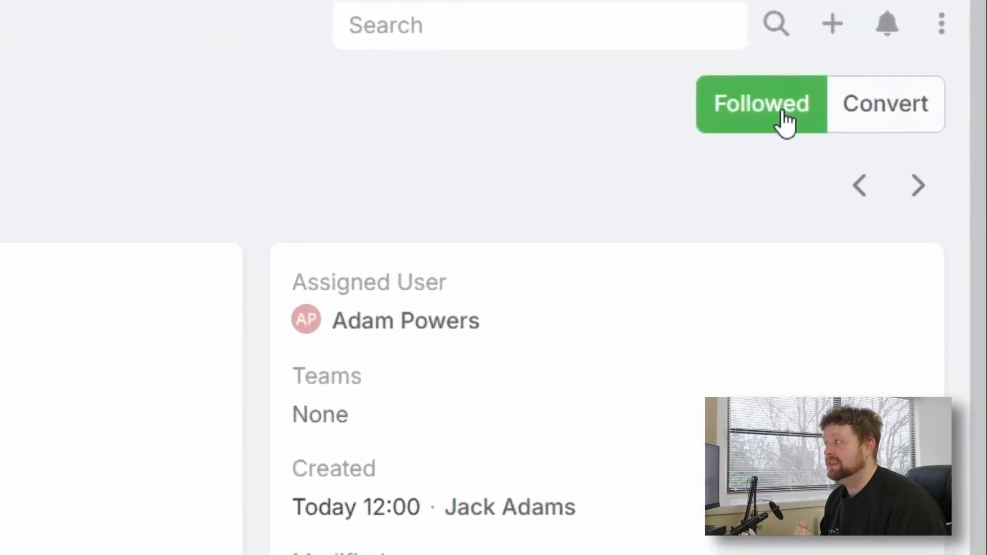
Start converting the lead with an account included, and copy the account's billing address to its shipping address
left_click(899, 114)
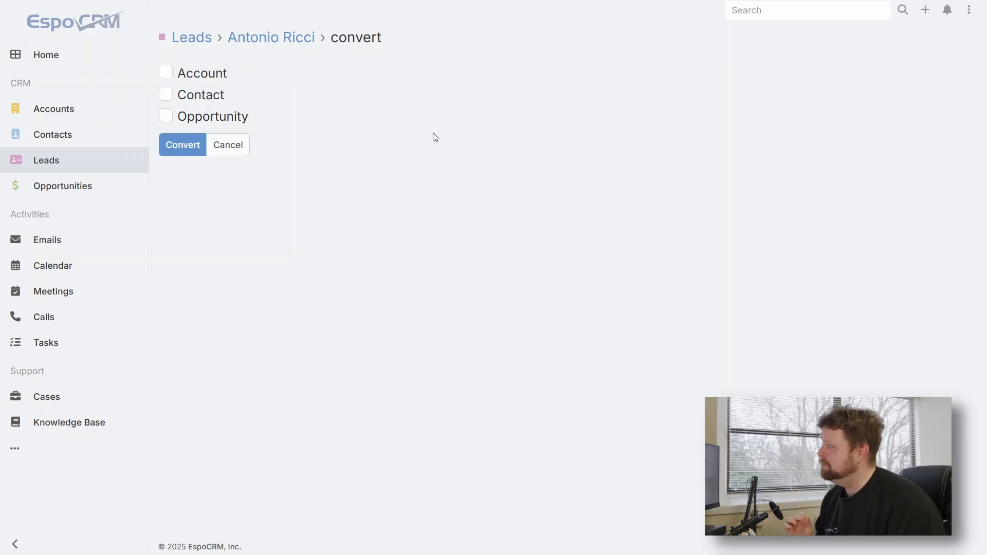
left_click(165, 78)
left_click(166, 76)
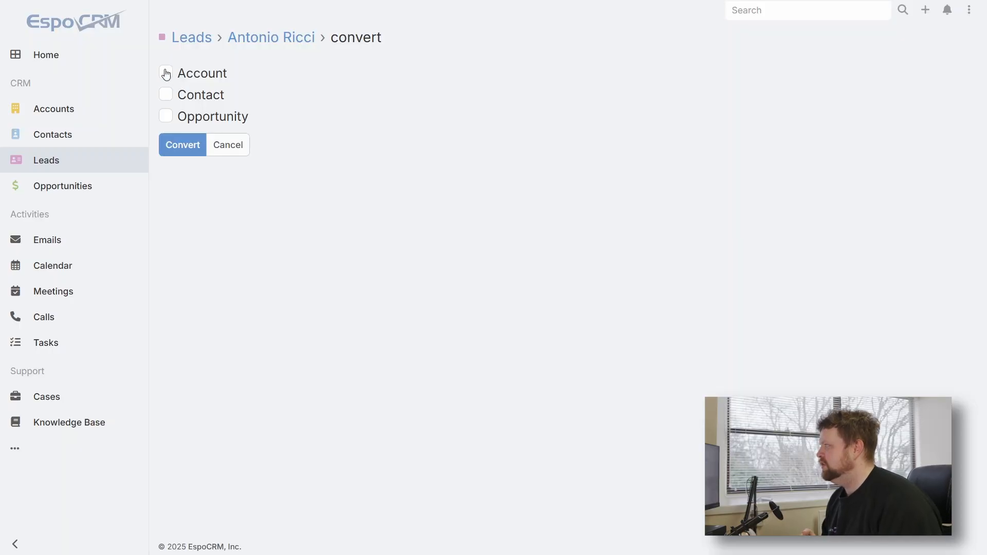
left_click(166, 74)
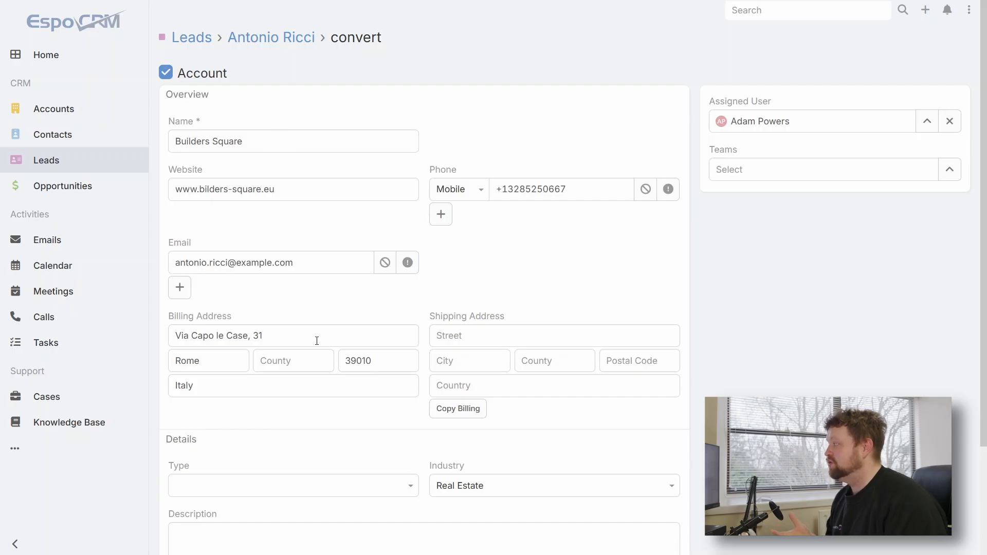
left_click(459, 412)
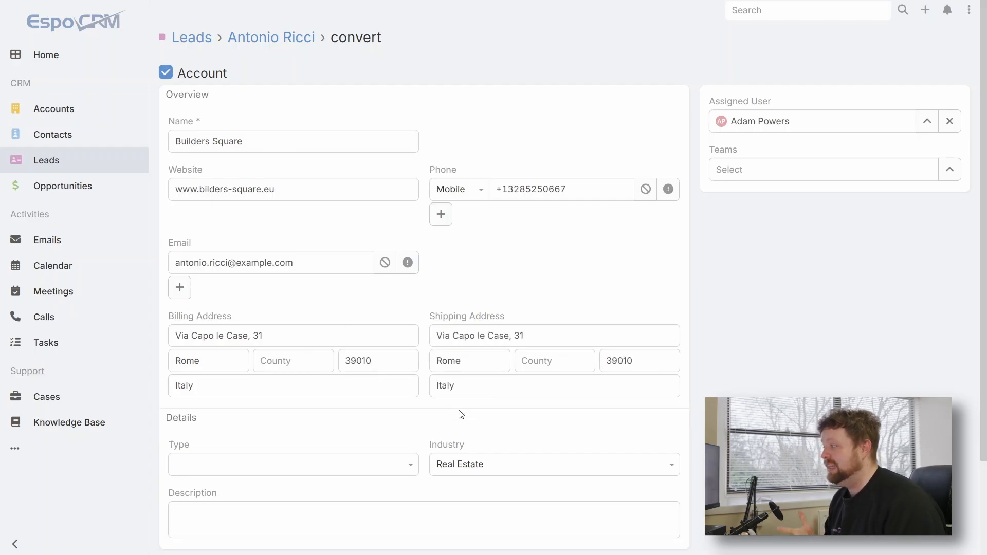
Set the account's type to Customer and its industry to Building Materials & Equipment
scroll(425, 412, "down", 2)
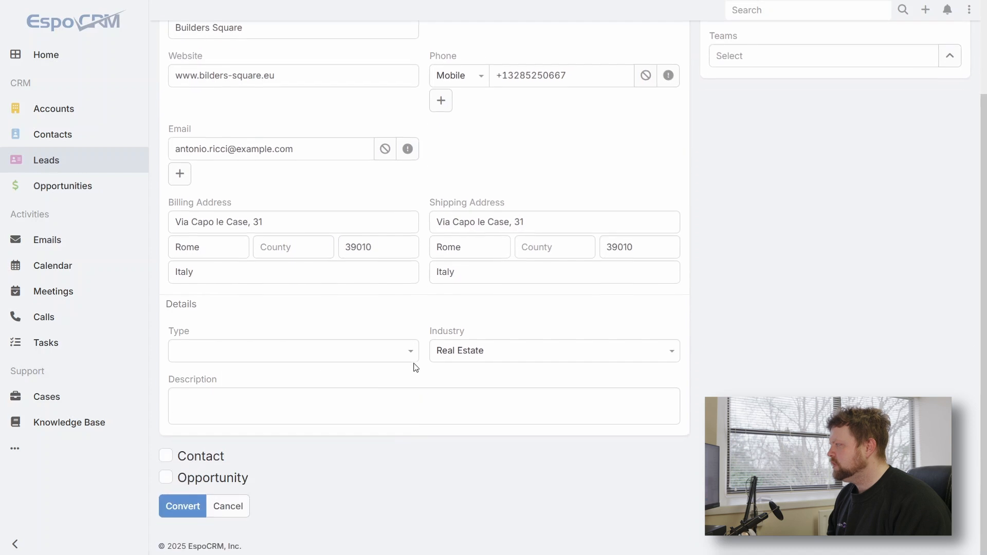
left_click(414, 350)
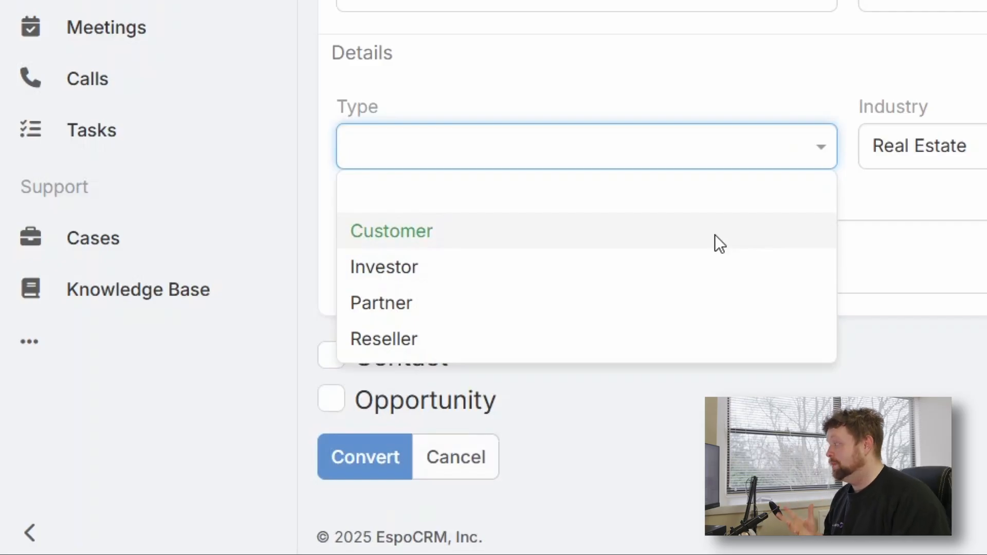
left_click(715, 234)
left_click(473, 154)
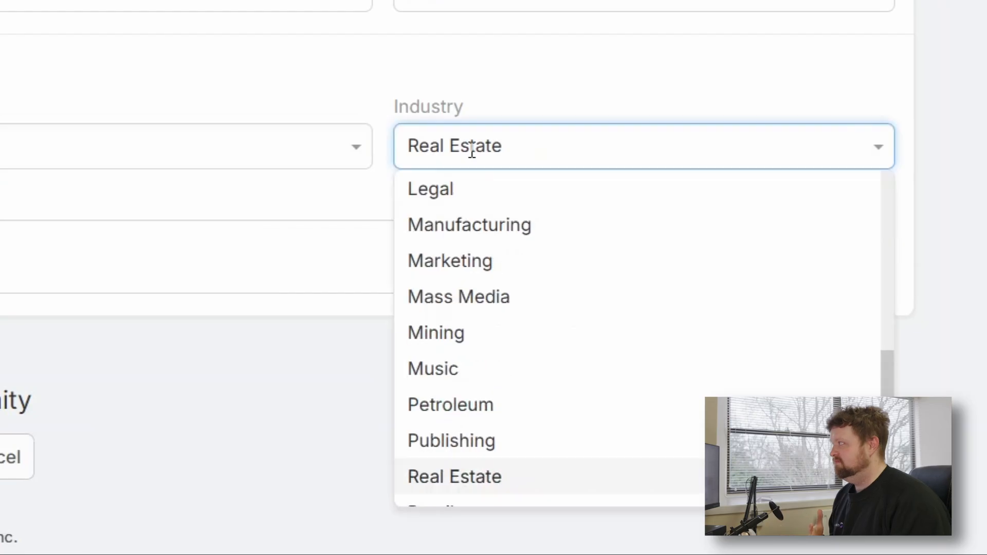
scroll(472, 152, "up", 2)
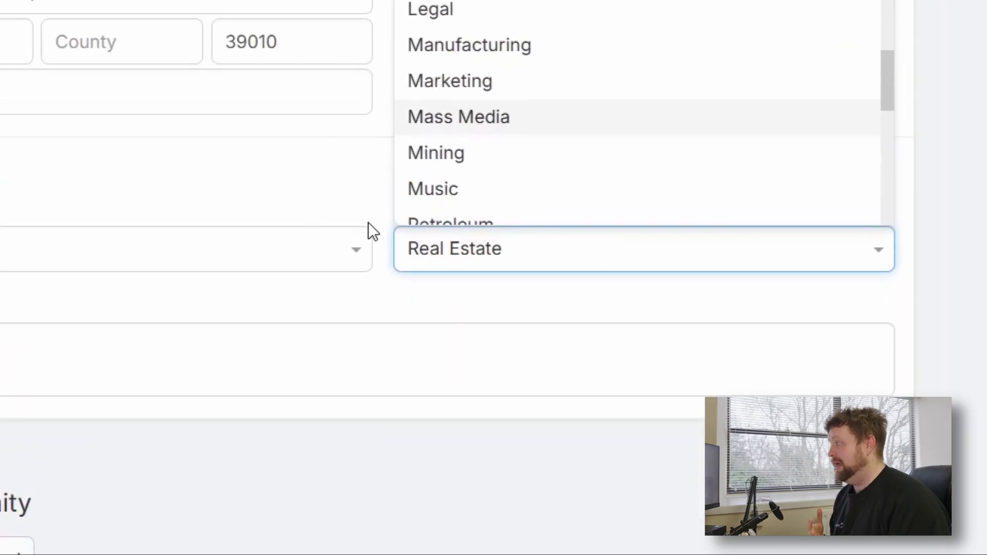
scroll(621, 76, "down", 4)
scroll(653, 78, "down", 4)
scroll(628, 77, "down", 5)
scroll(673, 293, "up", 10)
scroll(684, 309, "up", 5)
scroll(681, 309, "down", 4)
left_click(613, 207)
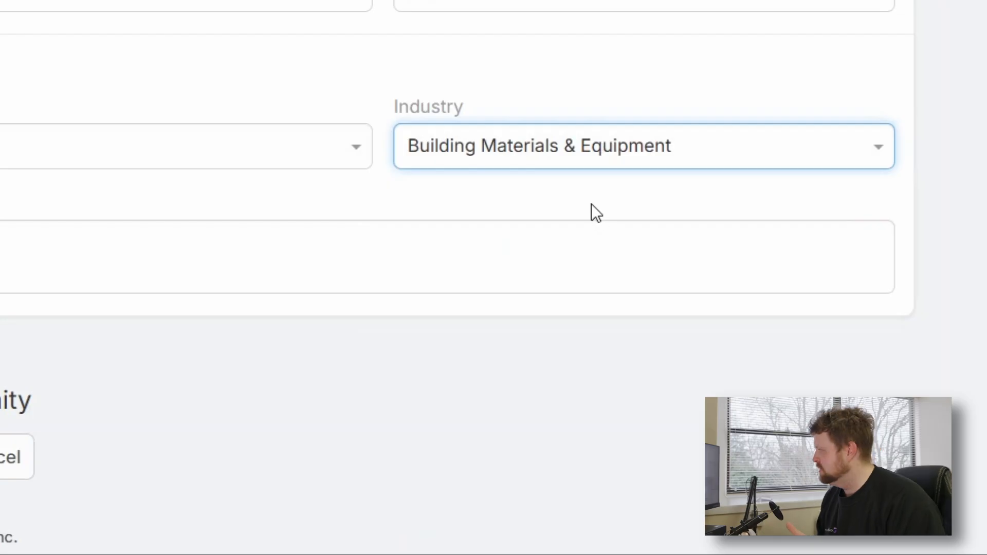
Enter "Italian-based Builder's Merchant" as the account's description
left_click(507, 247)
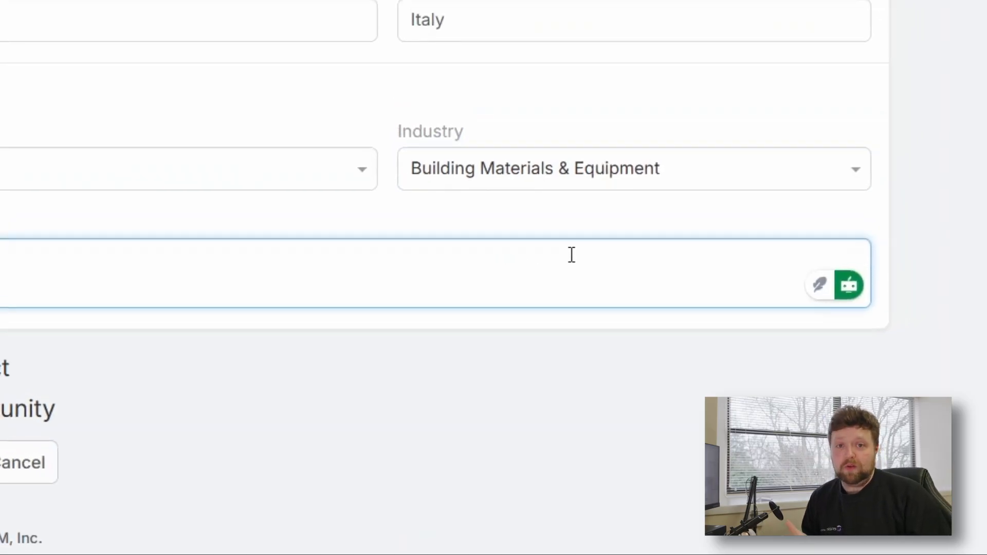
type("Italian-based Bu")
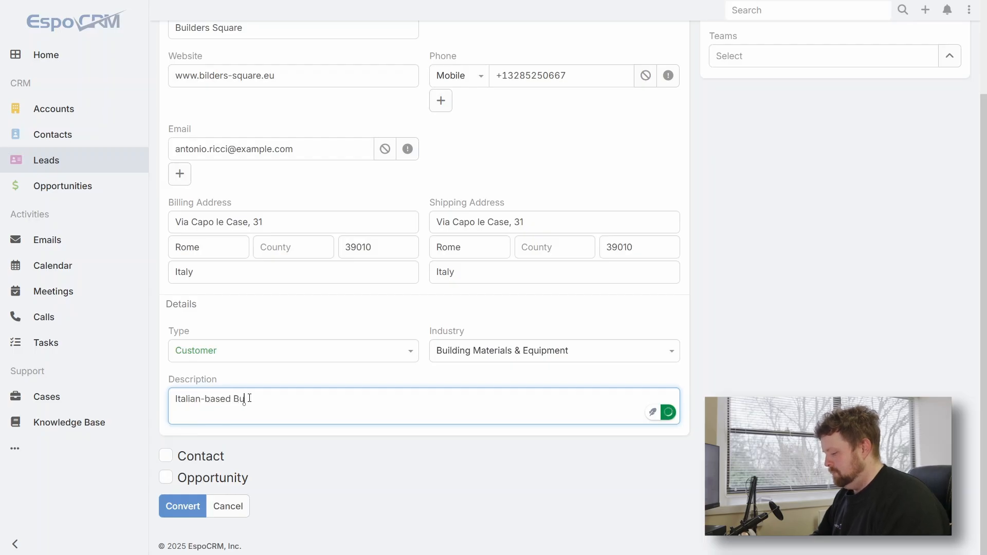
type("ilder's Merchant")
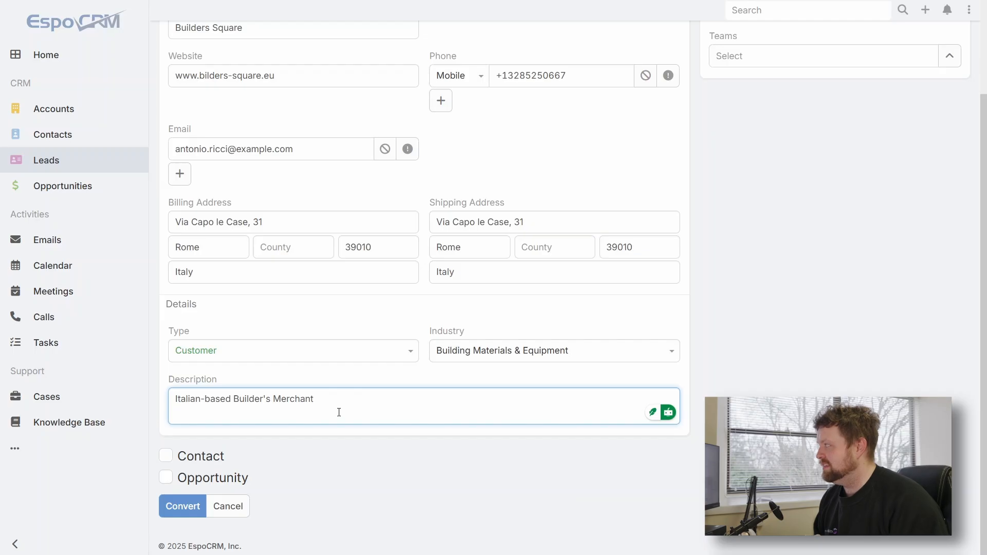
Include a contact record in the lead conversion
left_click(166, 457)
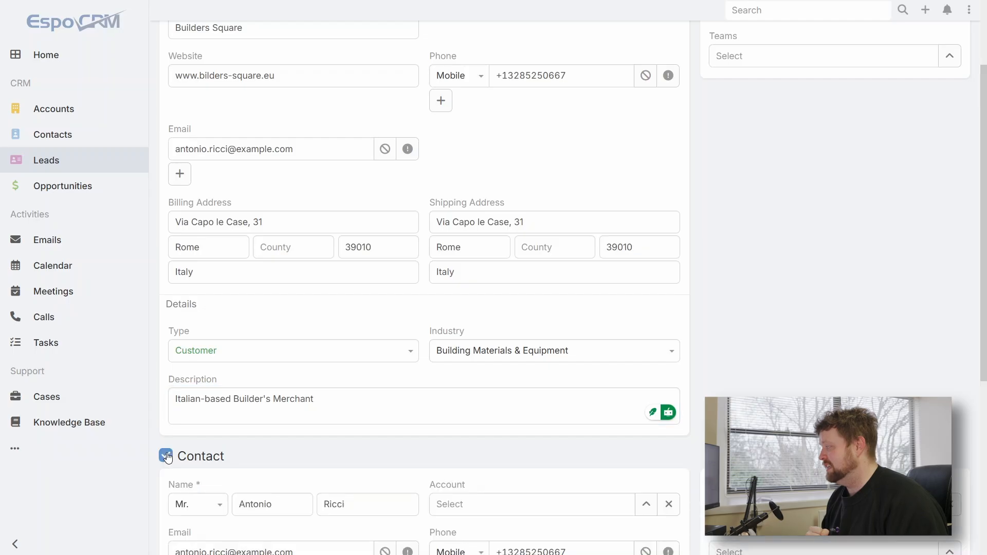
scroll(346, 342, "down", 3)
scroll(360, 342, "down", 2)
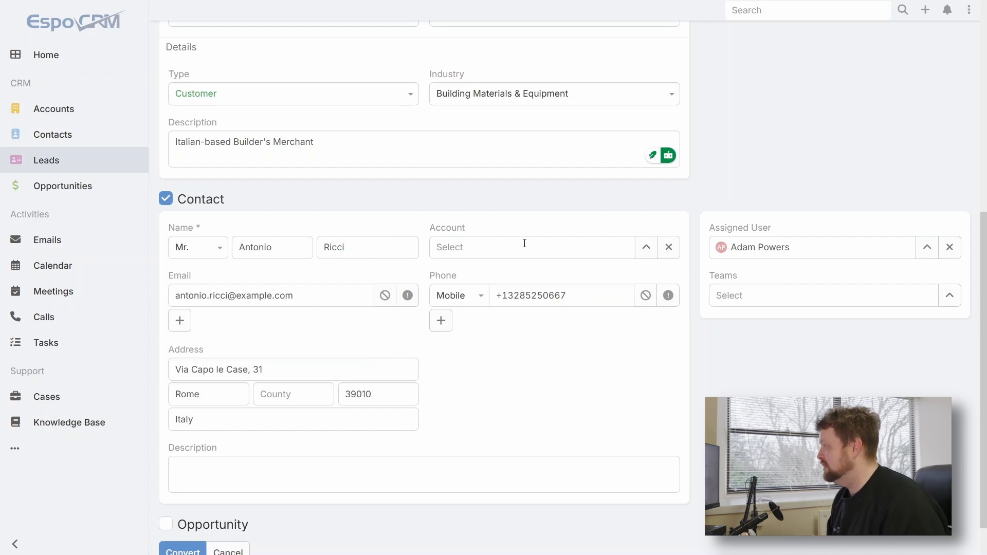
Compare the account section's details with the contact section's prefilled fields and its account link
scroll(530, 271, "up", 7)
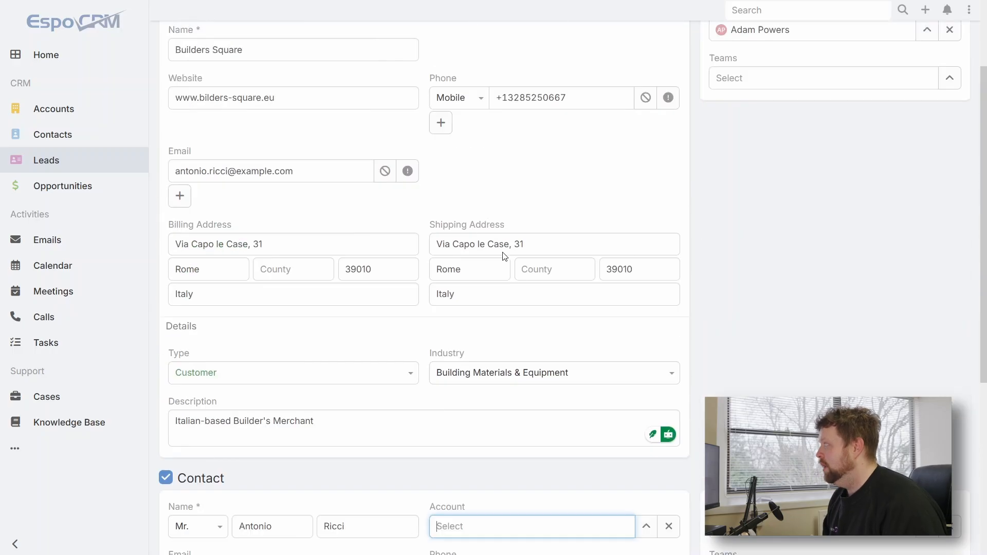
scroll(419, 272, "down", 8)
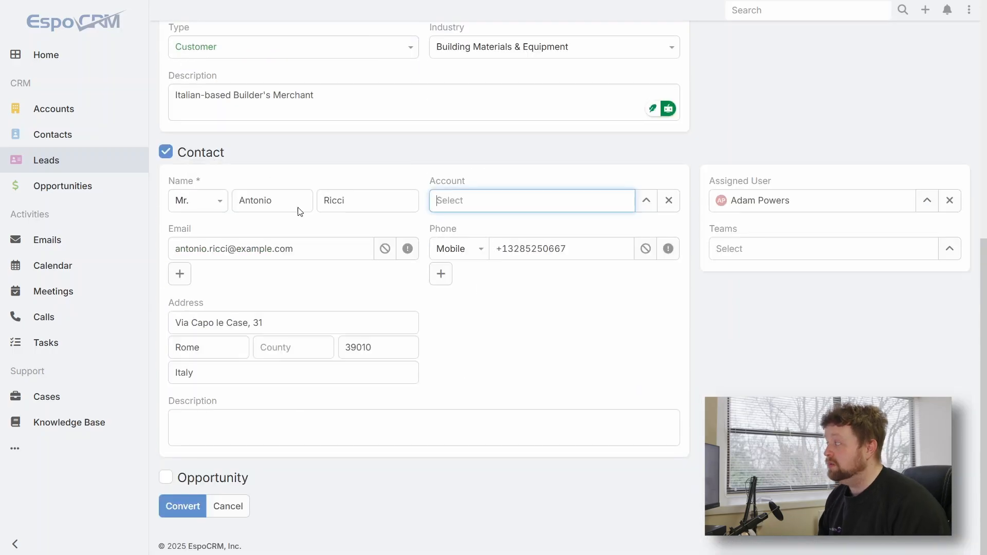
scroll(550, 355, "up", 5)
scroll(543, 380, "up", 3)
scroll(540, 381, "down", 1)
scroll(537, 383, "up", 1)
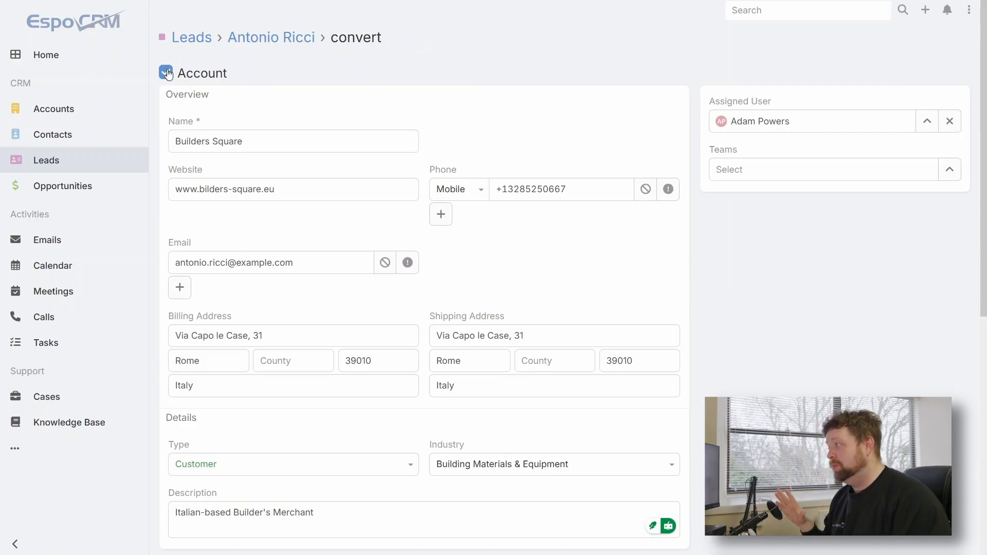
scroll(522, 265, "down", 4)
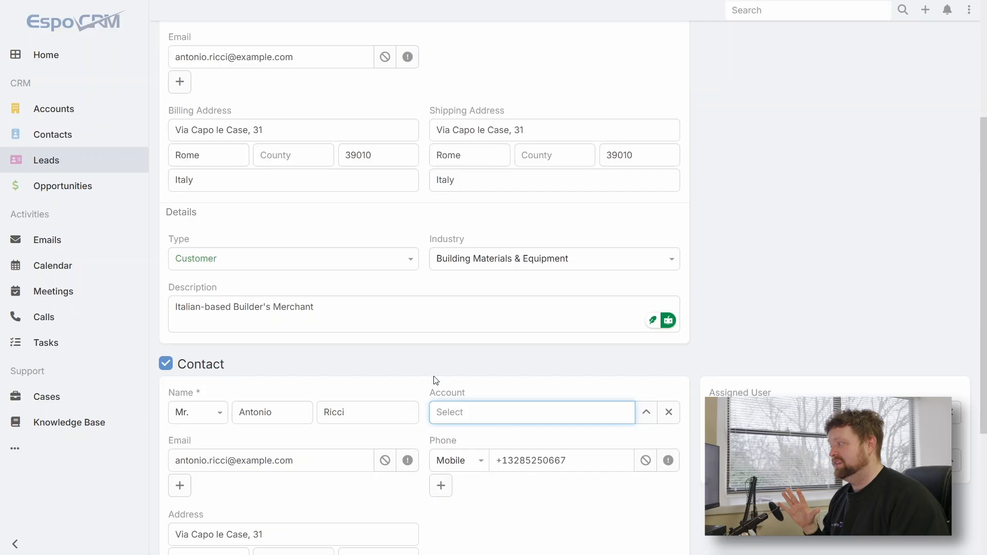
scroll(487, 421, "down", 1)
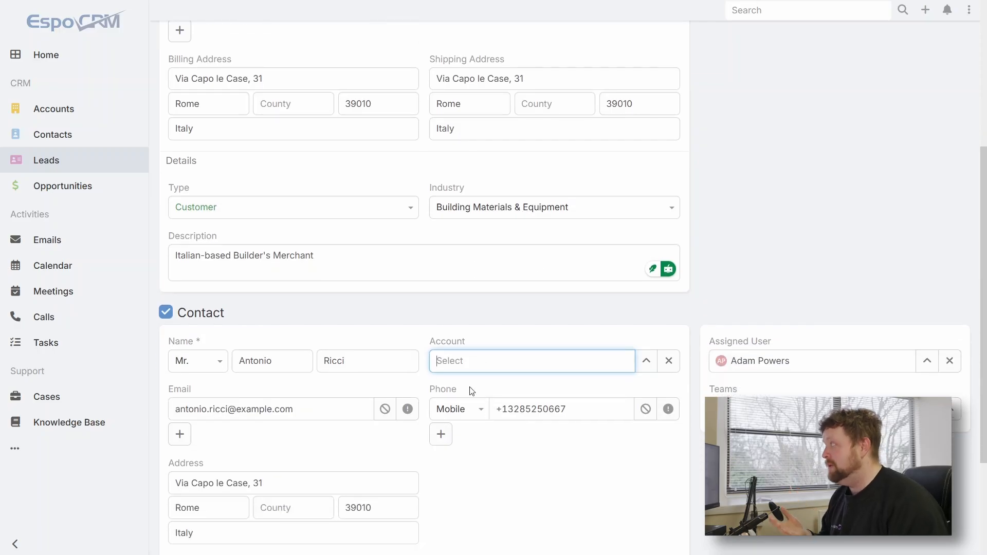
scroll(573, 163, "up", 4)
scroll(555, 262, "down", 6)
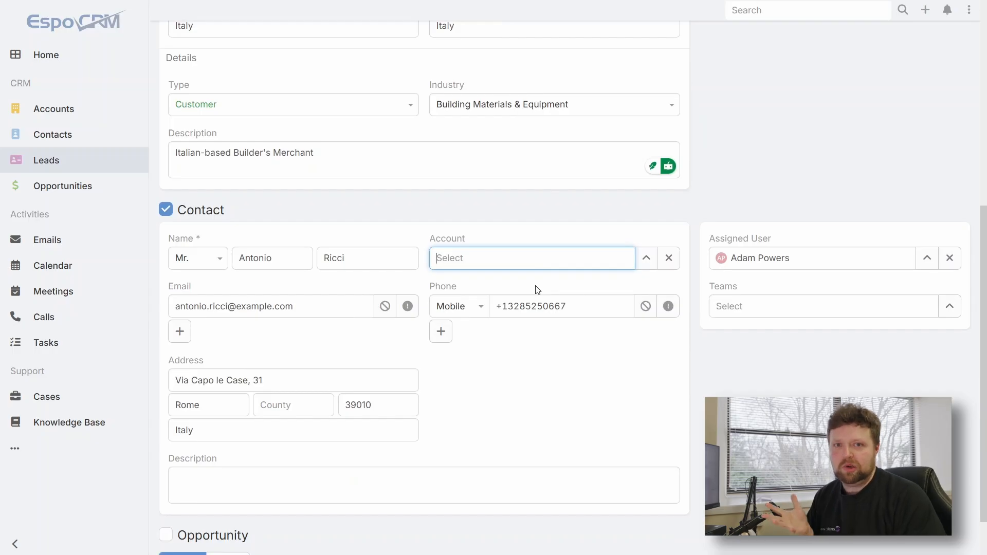
scroll(538, 290, "down", 1)
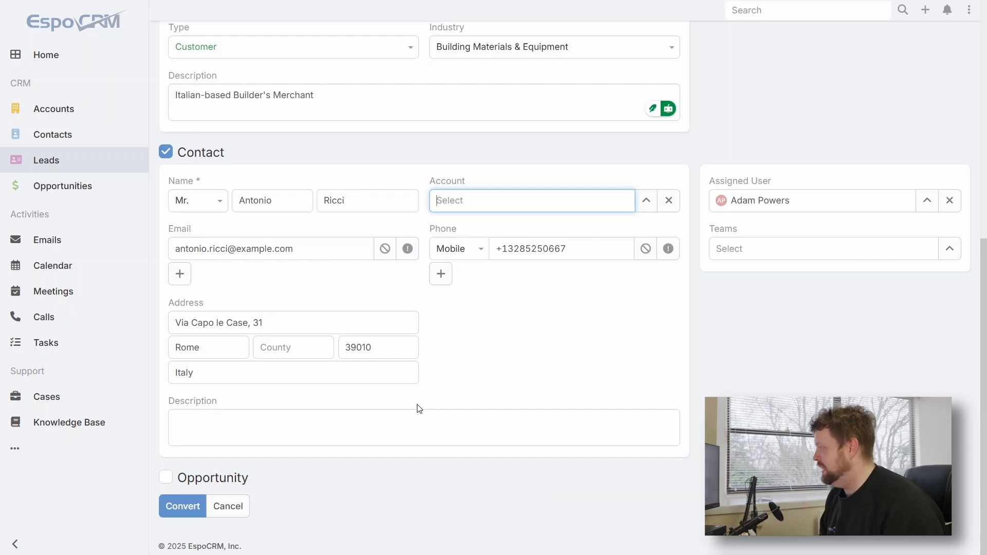
Include an opportunity in the lead conversion and name it "100 Bag Cement"
left_click(167, 482)
scroll(586, 322, "down", 7)
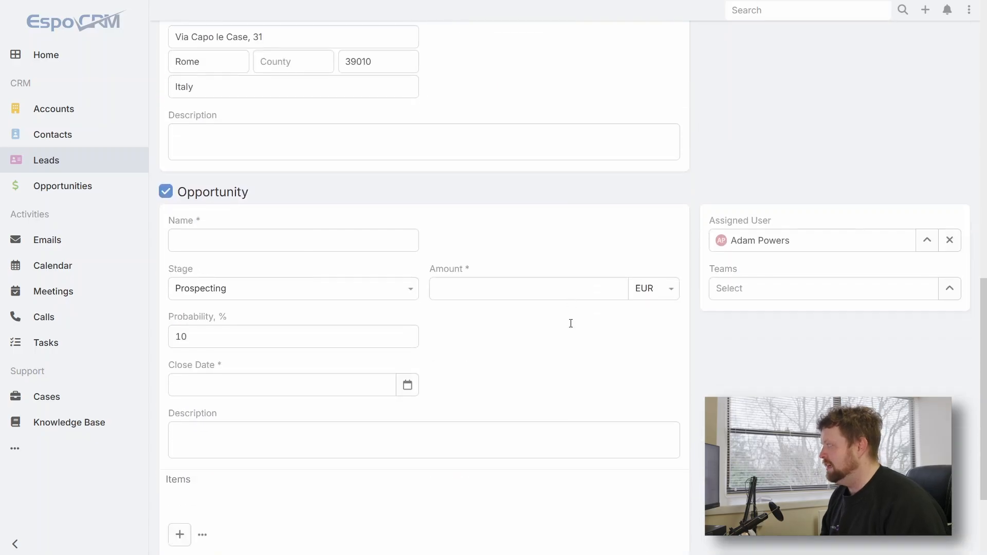
left_click(320, 173)
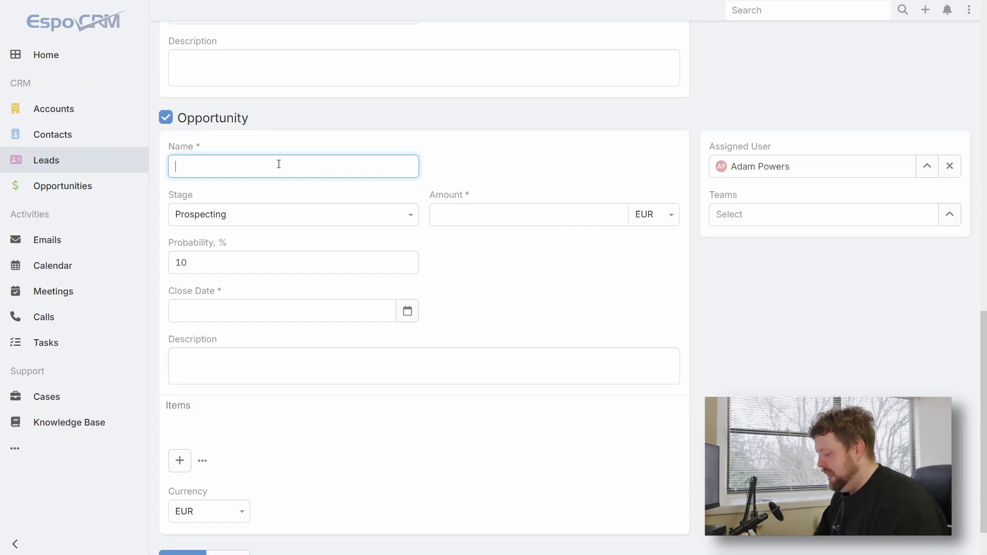
type("ag Cement")
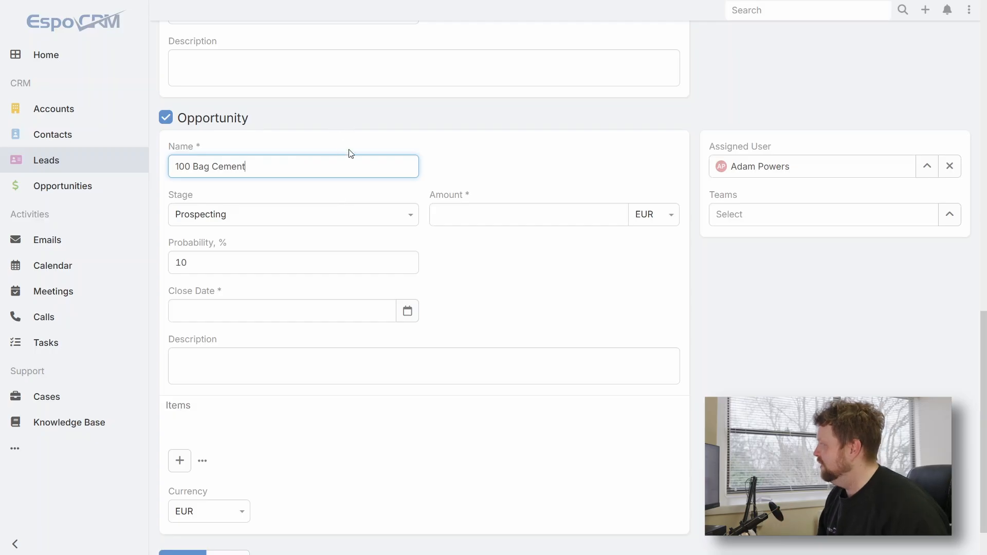
Set the opportunity's amount to 1,000 and its probability to 99%
left_click(510, 209)
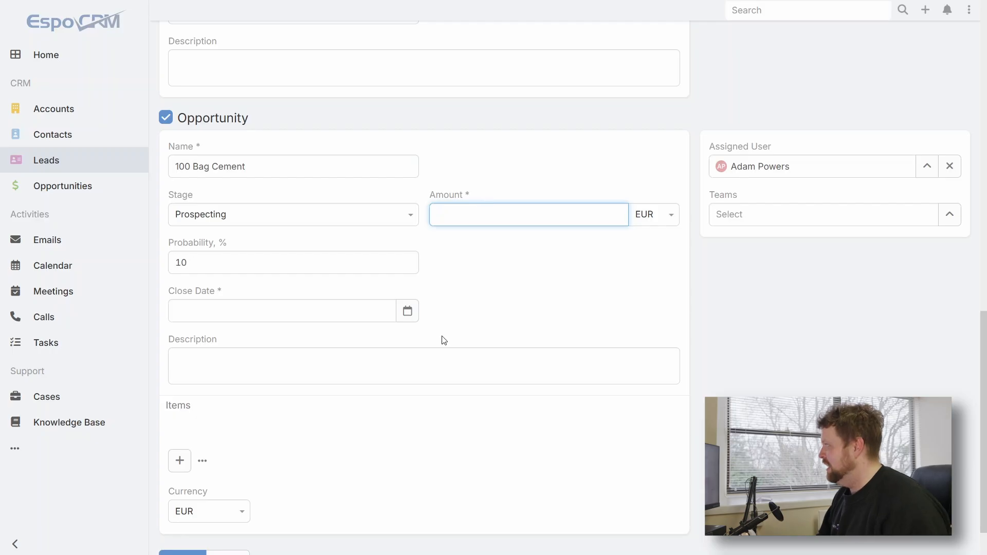
type("1,000")
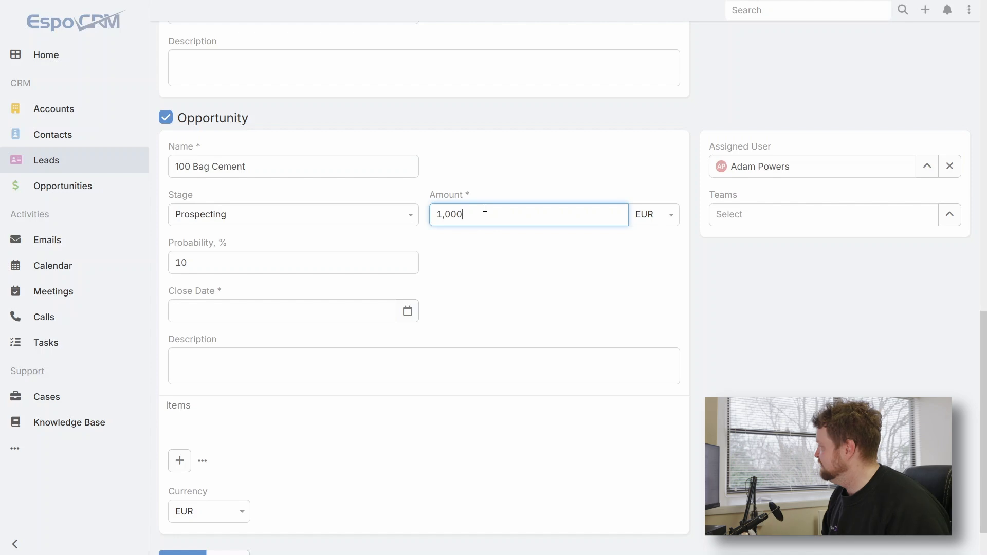
key("Tab")
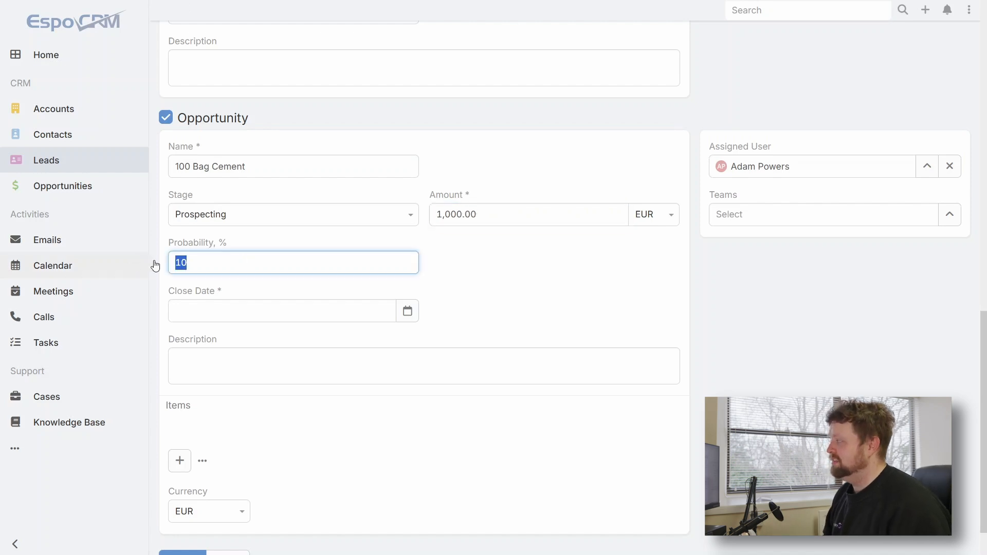
left_click(239, 259)
left_click_drag(210, 258, 157, 264)
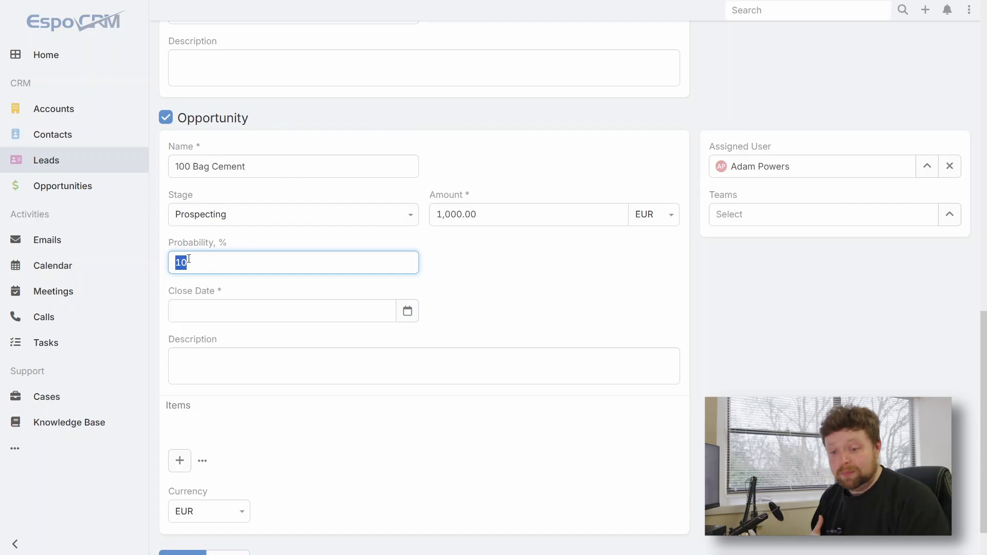
type("99")
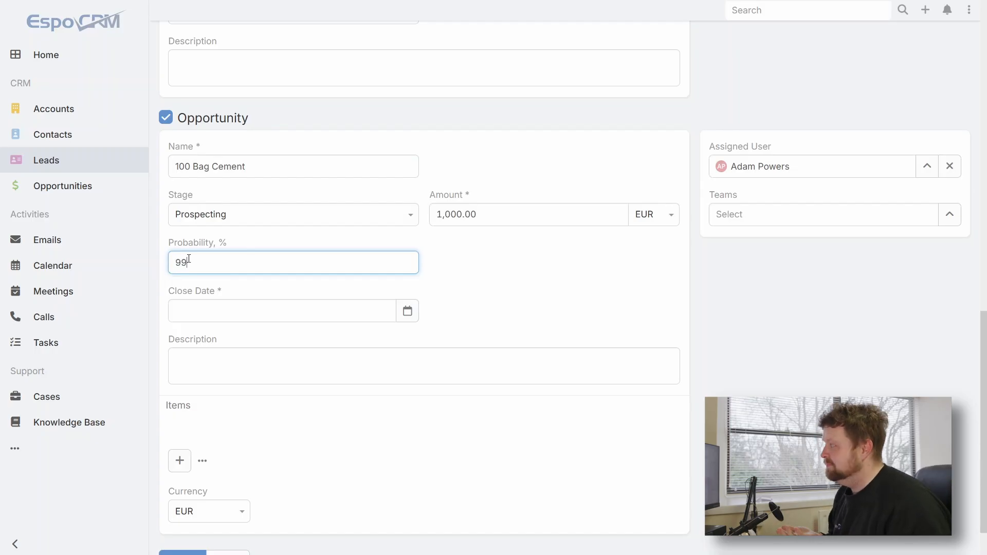
Set the opportunity's close date to 23.01.2026 and its stage to Negotiation
left_click(408, 312)
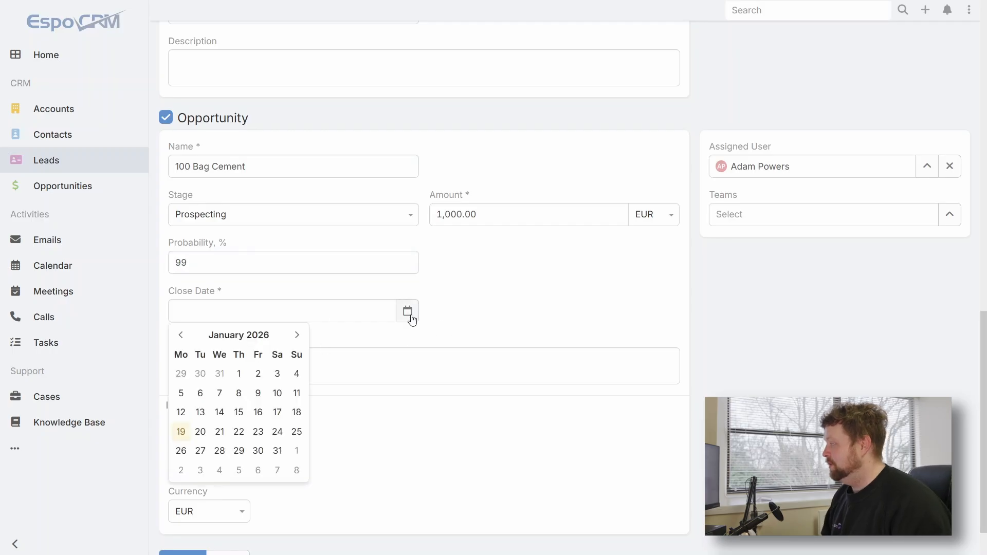
left_click(258, 433)
left_click(272, 216)
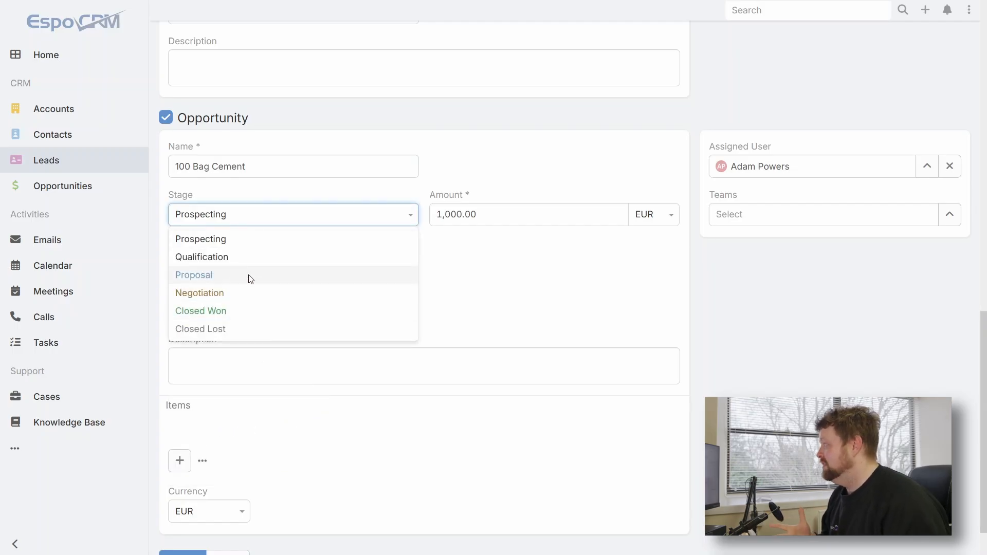
left_click(245, 293)
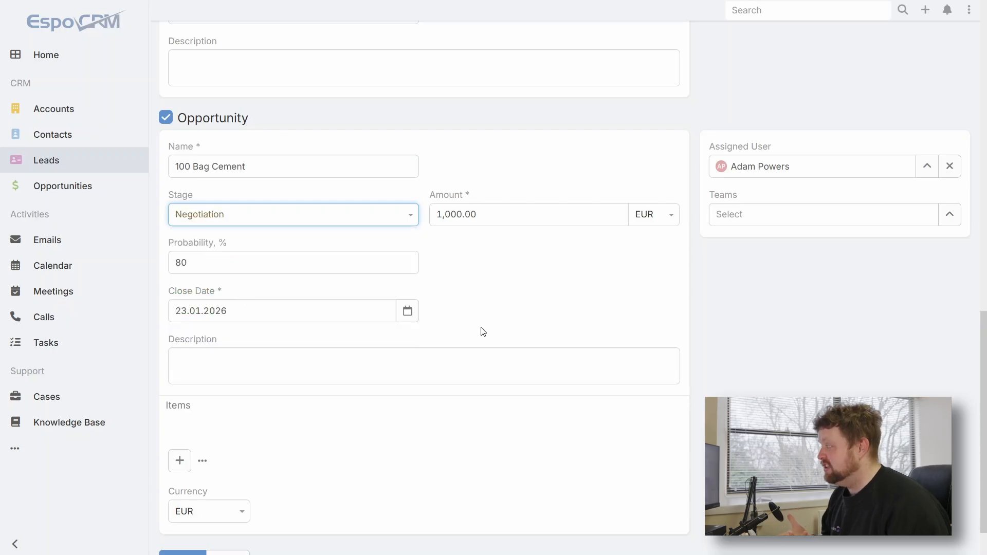
scroll(416, 304, "down", 2)
left_click(419, 307)
left_click(286, 374)
left_click(180, 406)
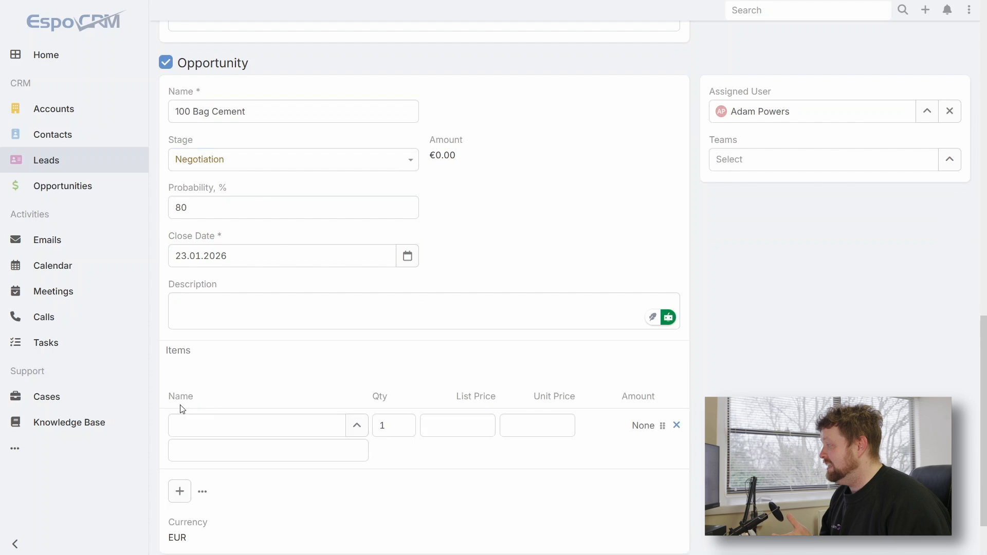
scroll(252, 383, "down", 2)
left_click(249, 352)
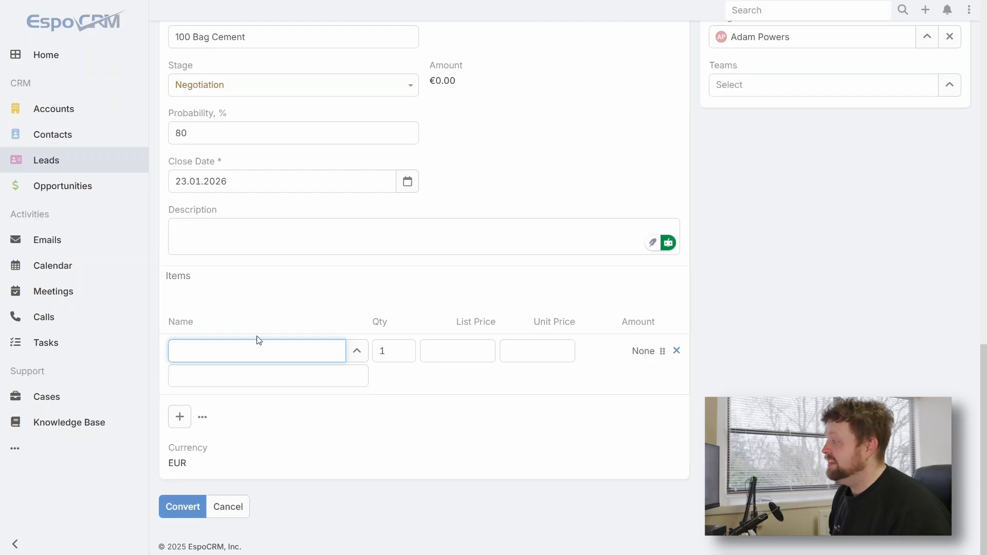
left_click(677, 350)
Look at the currency options offered for the opportunity's items
left_click(209, 456)
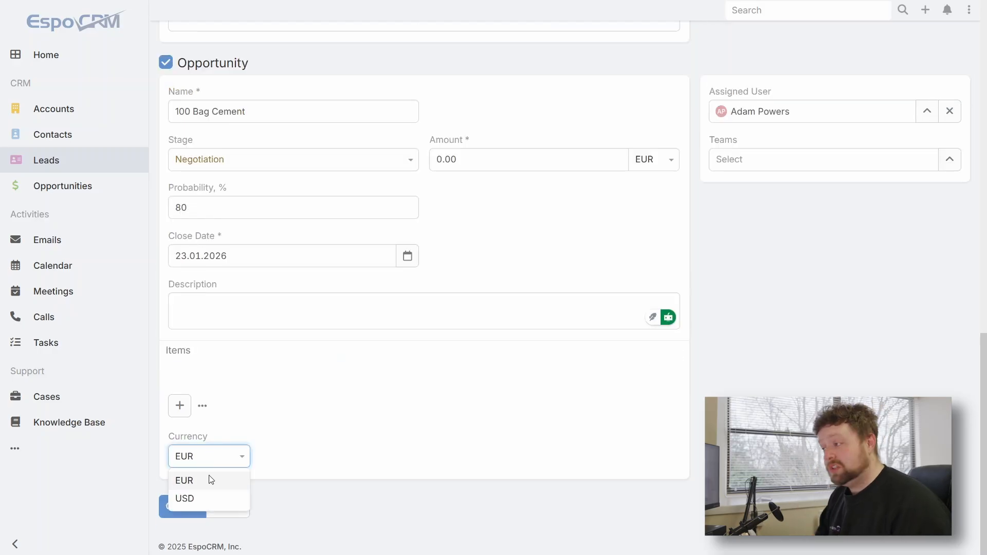
left_click(392, 467)
left_click(241, 458)
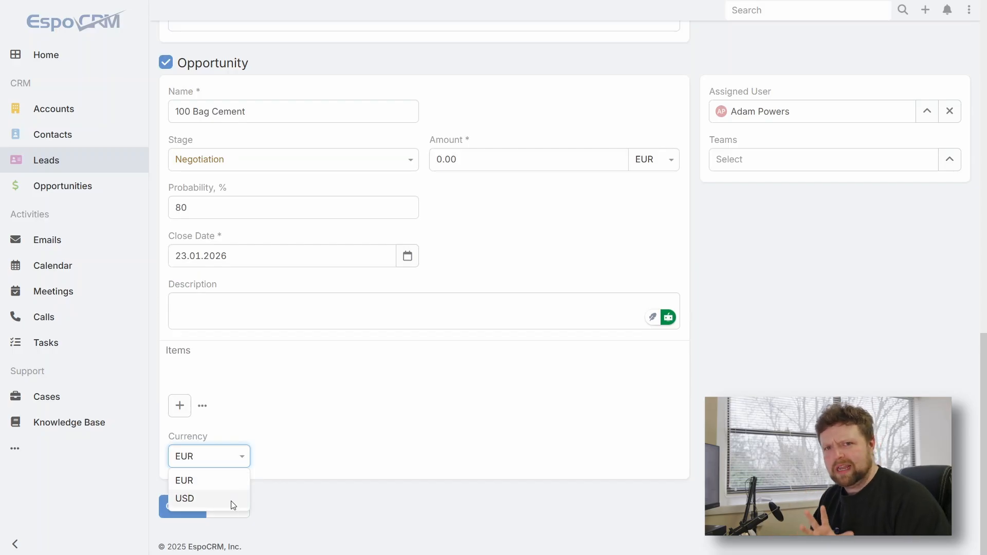
left_click(307, 476)
left_click(204, 513)
Review the account, contact and opportunity sections and convert the lead into all three records
scroll(342, 425, "up", 8)
scroll(345, 429, "up", 8)
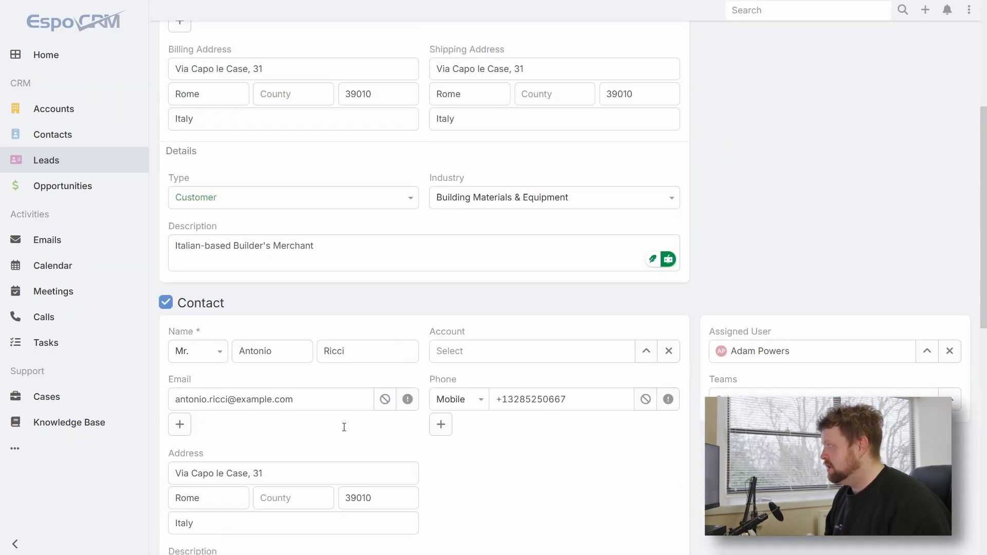
scroll(344, 427, "down", 7)
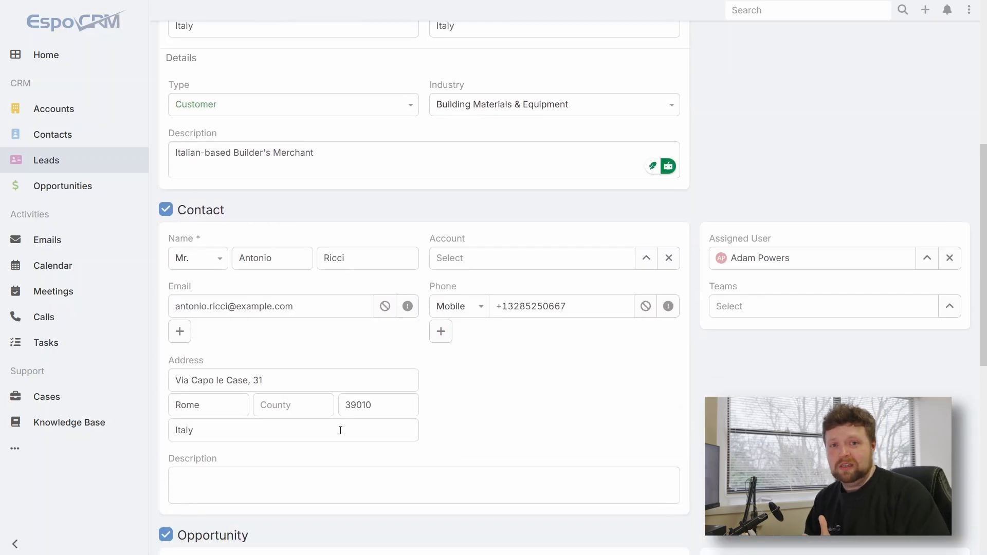
scroll(262, 360, "down", 4)
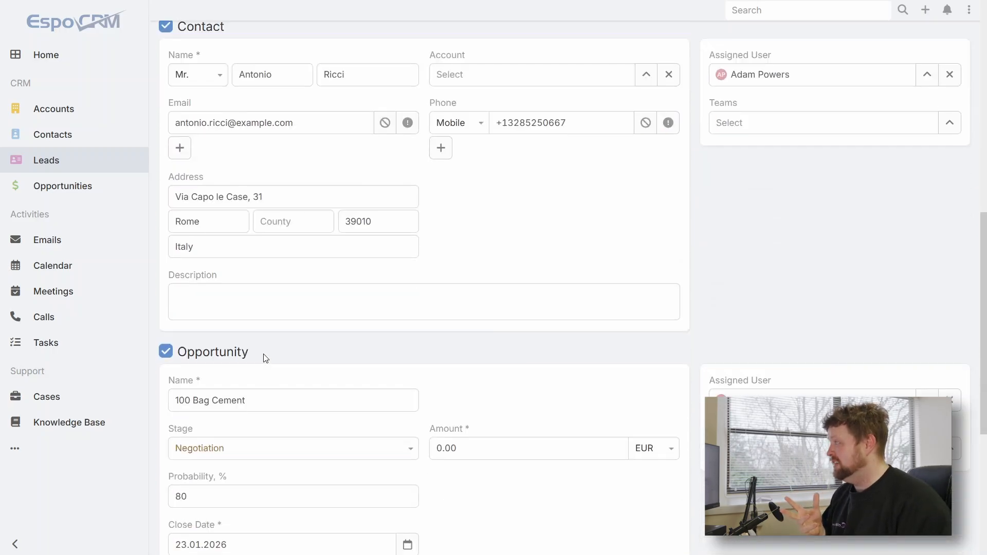
scroll(340, 365, "up", 1)
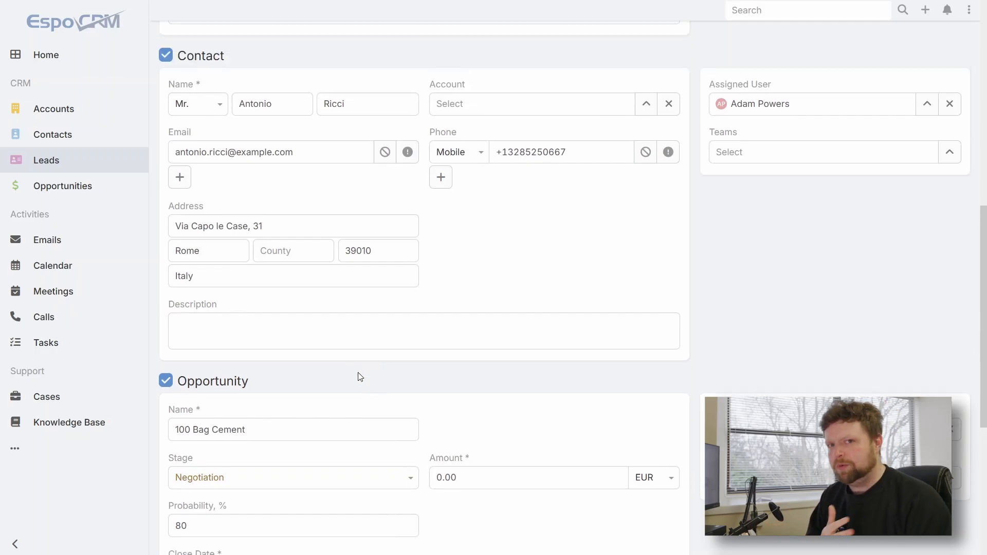
scroll(249, 349, "up", 8)
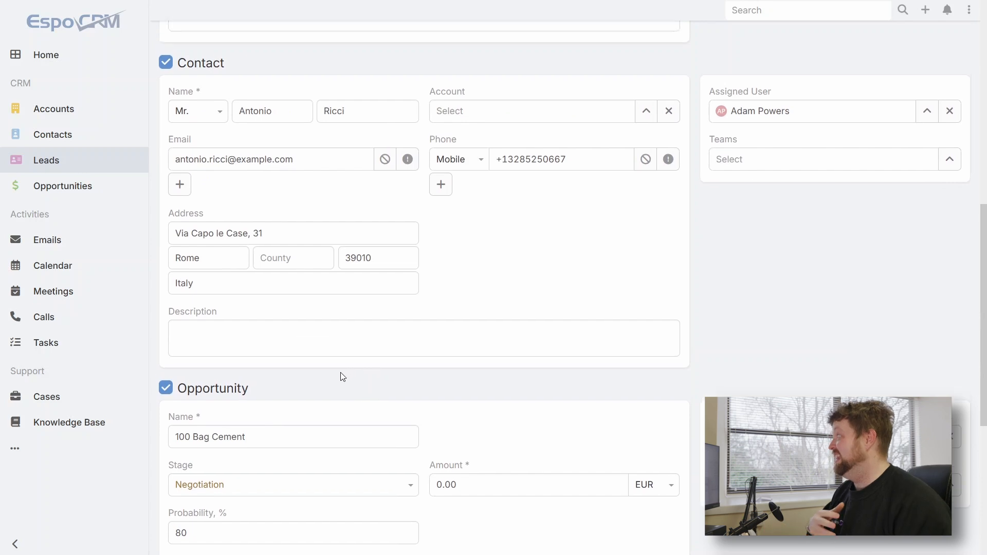
scroll(249, 348, "up", 2)
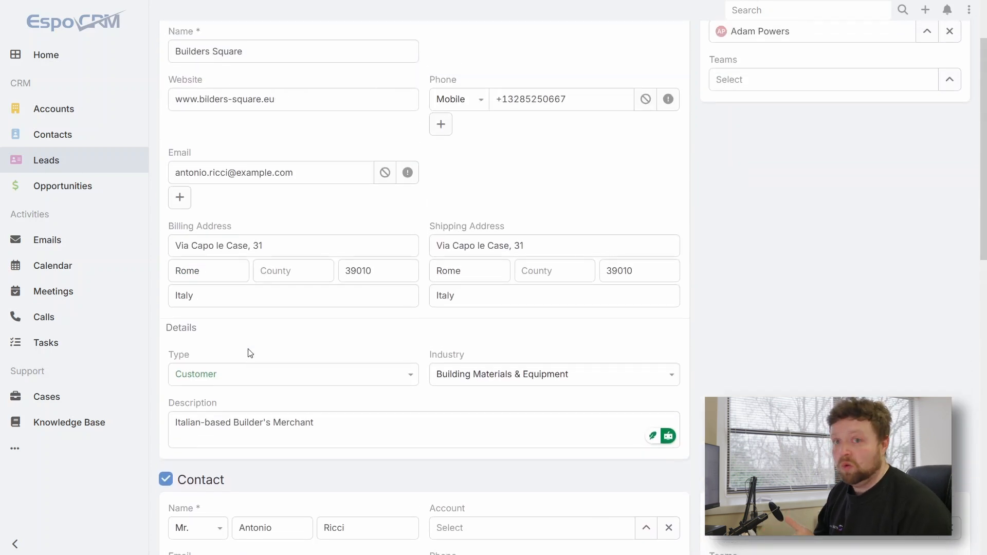
scroll(267, 348, "down", 10)
scroll(267, 353, "down", 6)
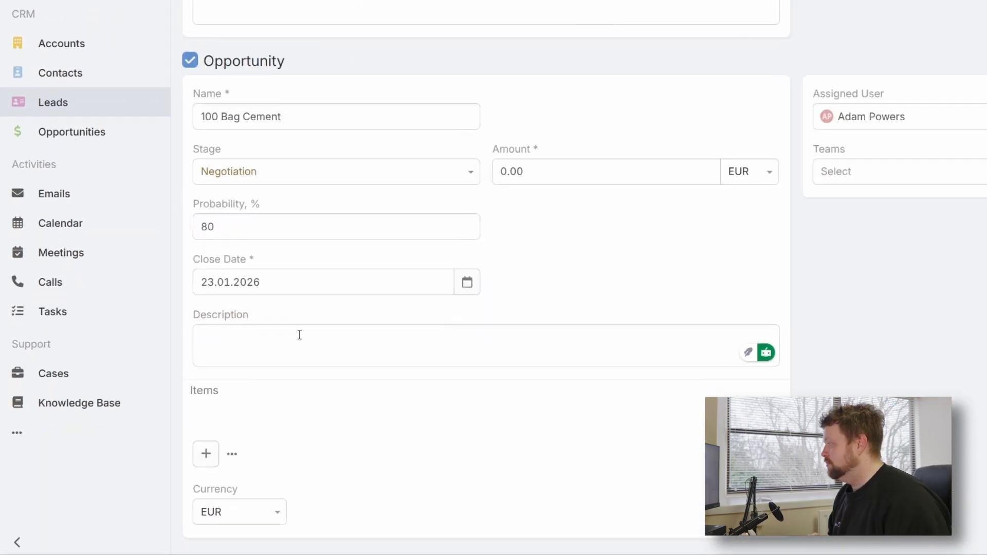
left_click(176, 513)
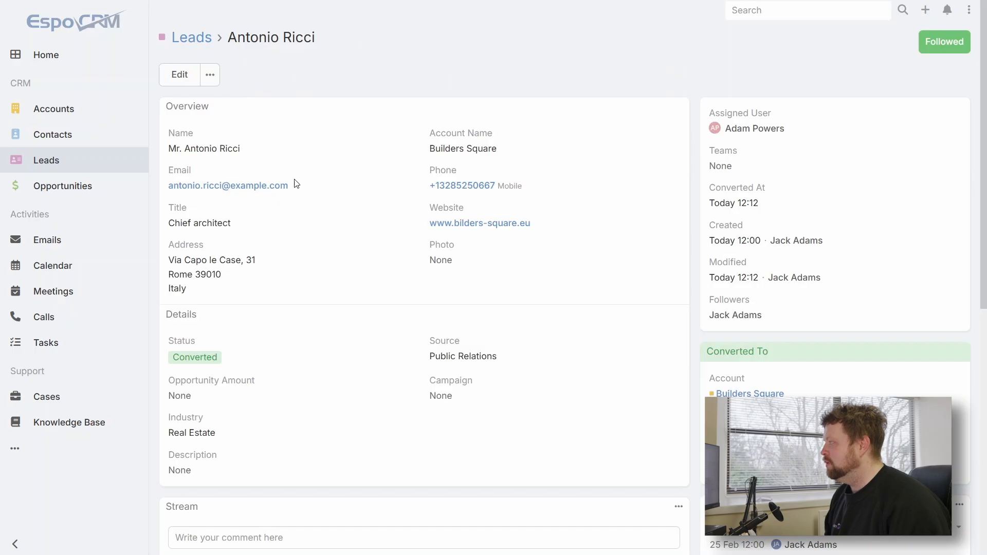
View the 100 Bag Cement opportunity from the converted lead's linked records and return to the lead
scroll(210, 243, "down", 2)
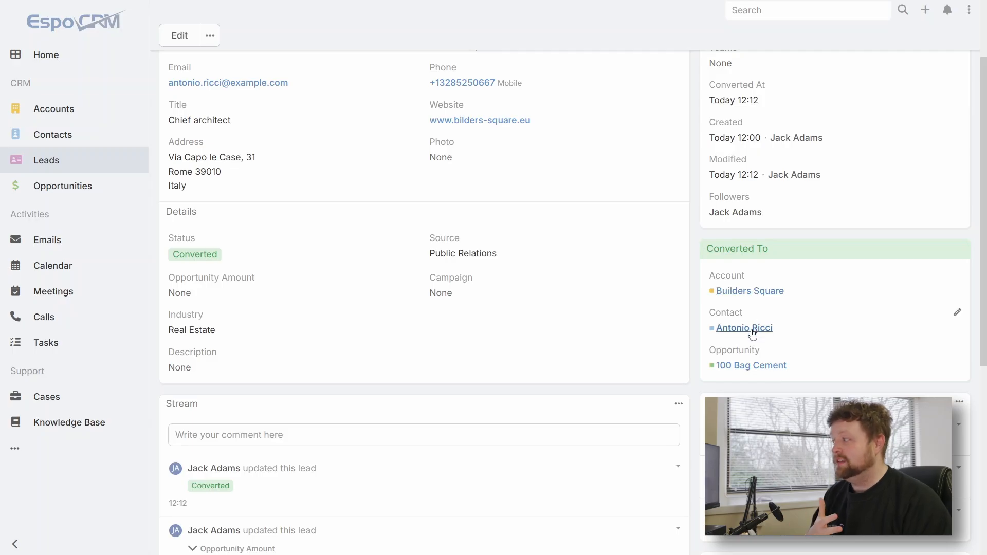
left_click(764, 369)
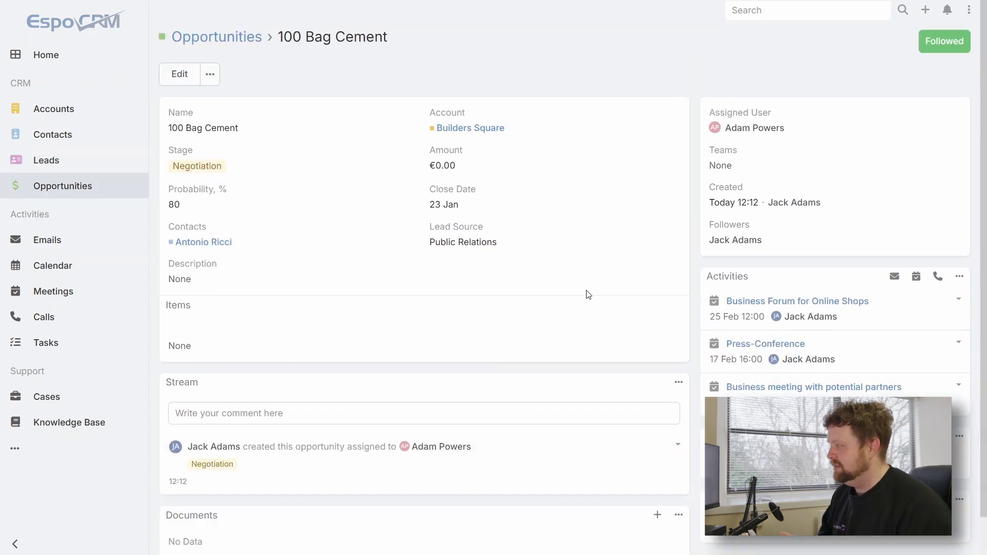
scroll(586, 293, "down", 2)
scroll(206, 41, "up", 2)
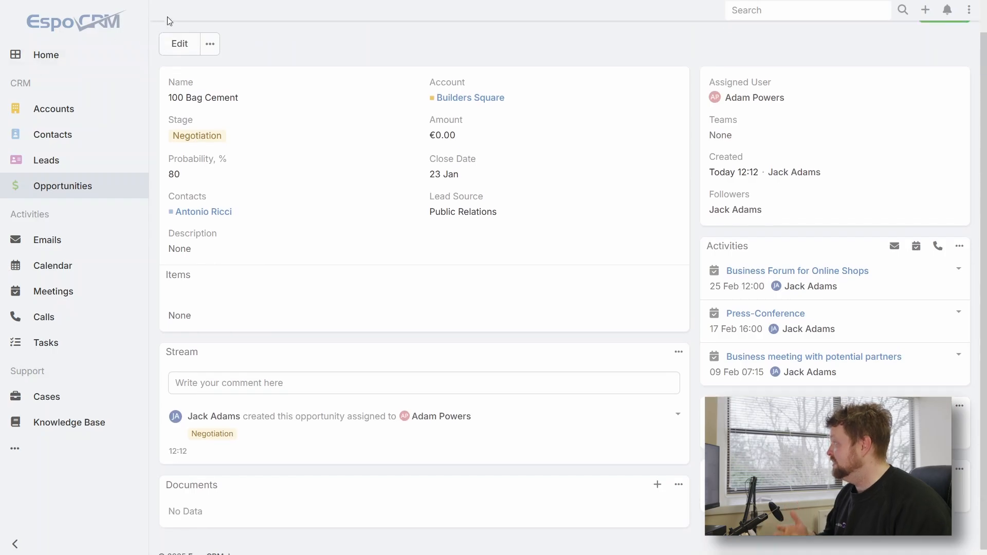
key("alt+Left")
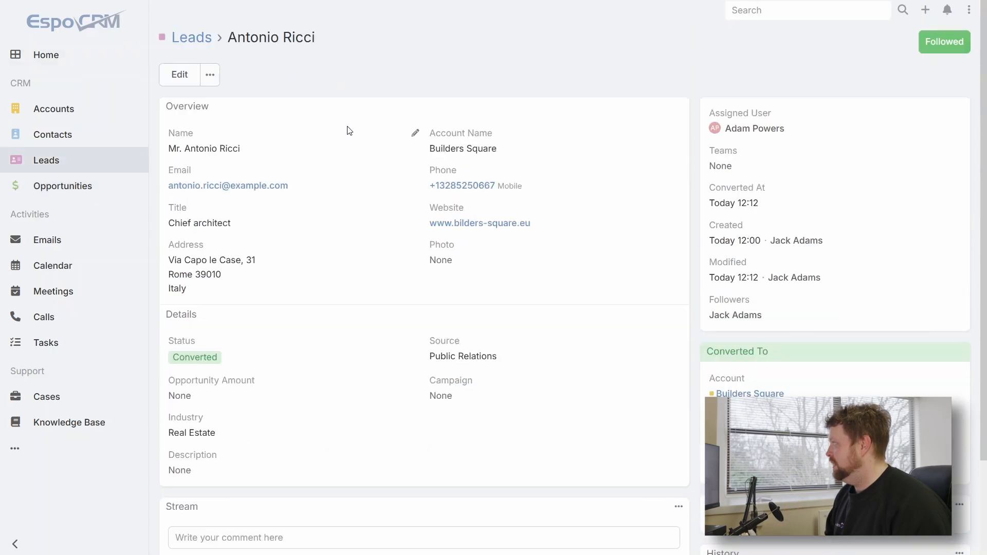
View the contact record linked to the converted lead and return to the lead
scroll(771, 346, "down", 2)
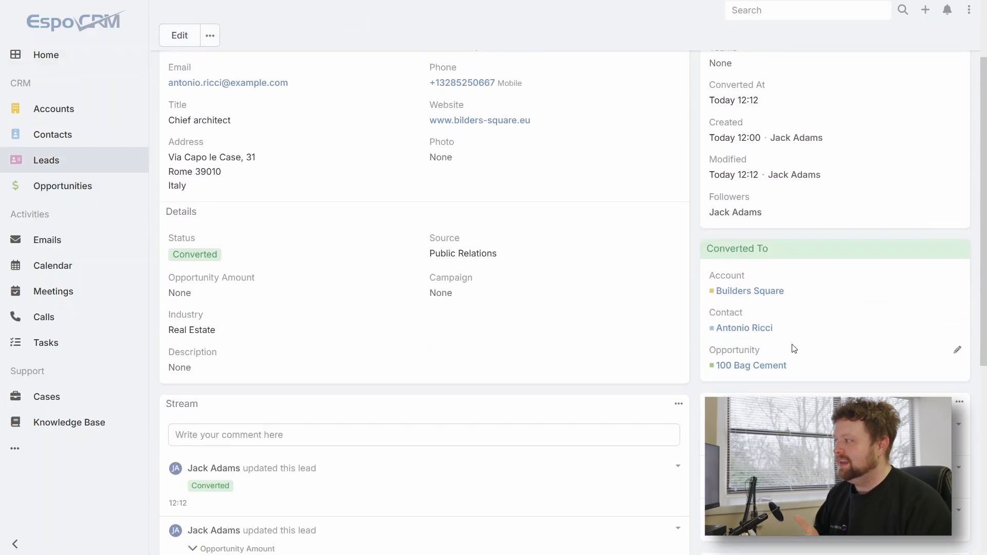
left_click(760, 331)
key("alt+Left")
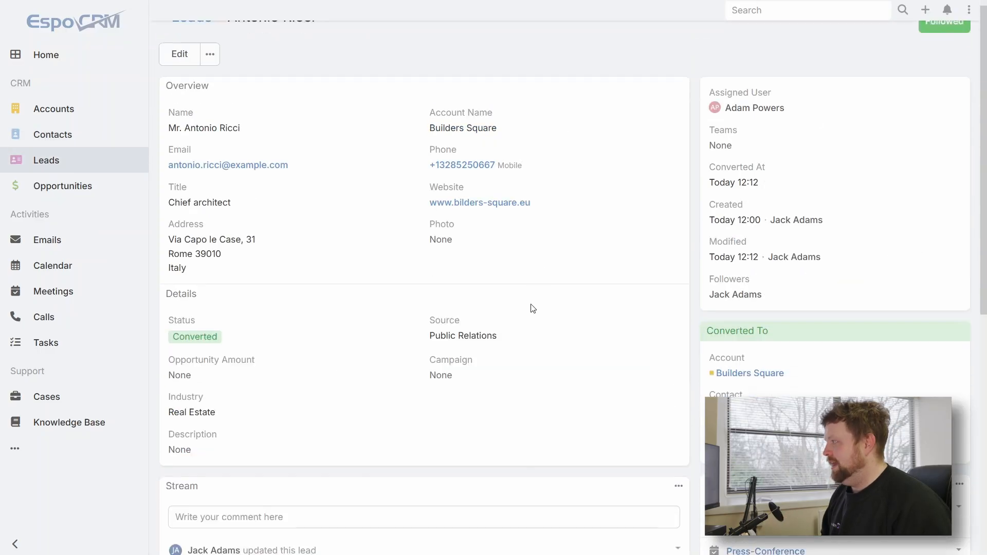
Open the lead's linked Builders Square account and examine its details, contacts and opportunities
scroll(774, 247, "down", 4)
left_click(774, 246)
scroll(548, 312, "down", 3)
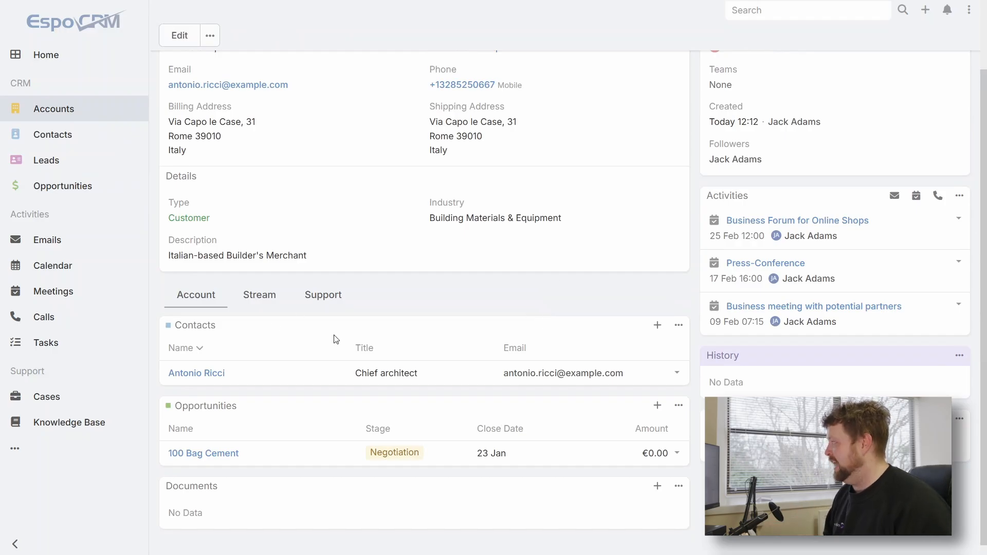
scroll(335, 339, "up", 3)
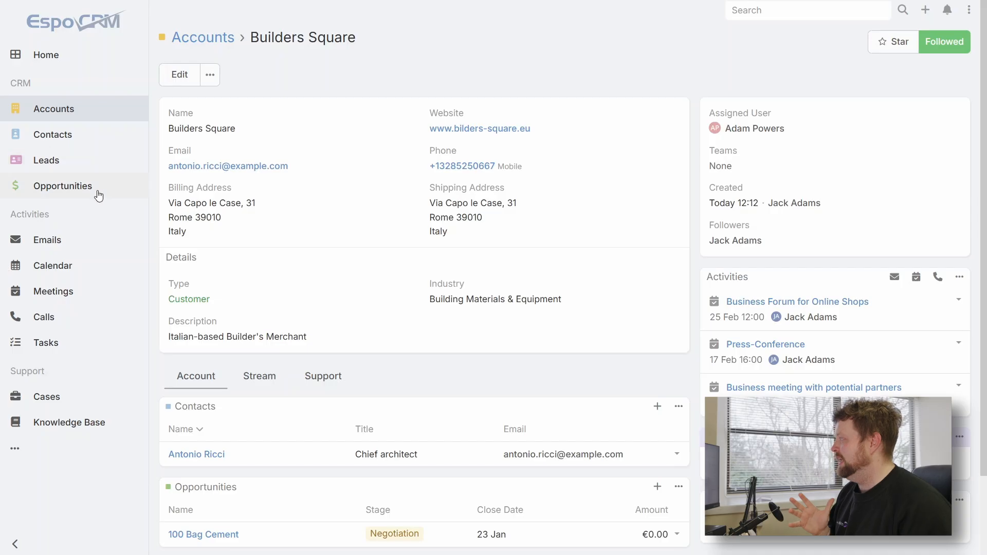
Open the first lead with status New in the leads list, review its details and start its conversion
left_click(93, 167)
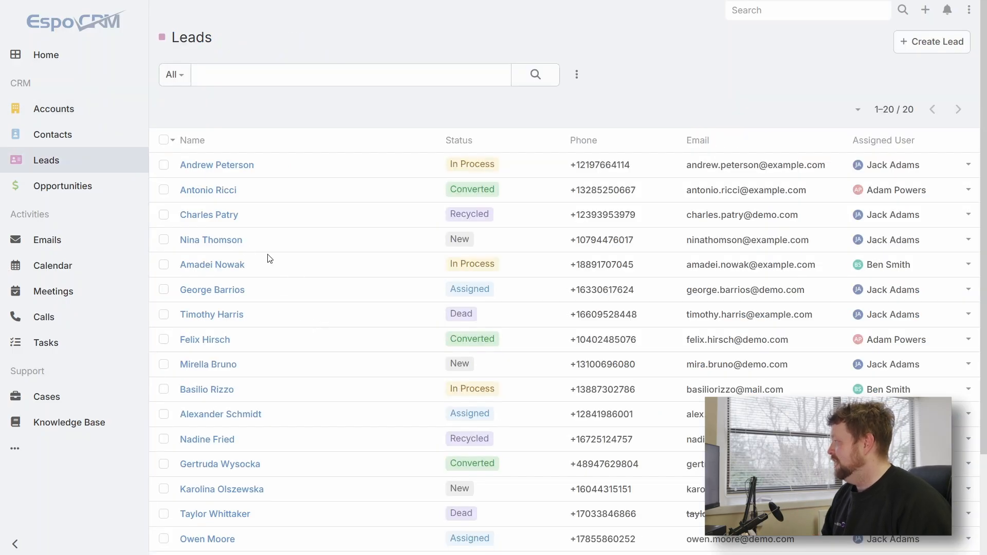
left_click(221, 246)
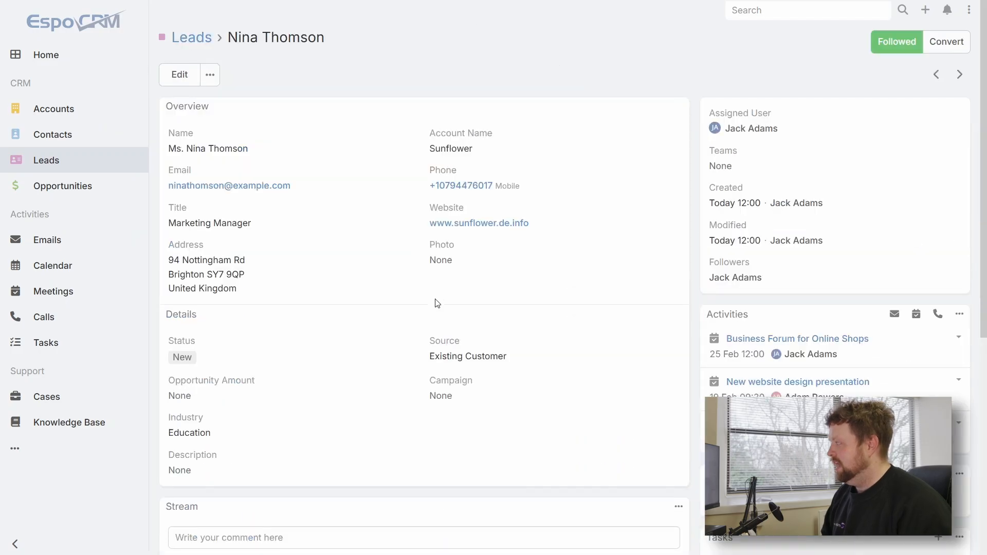
scroll(550, 343, "down", 1)
scroll(575, 309, "down", 3)
scroll(590, 309, "up", 3)
scroll(409, 346, "down", 3)
scroll(409, 345, "up", 4)
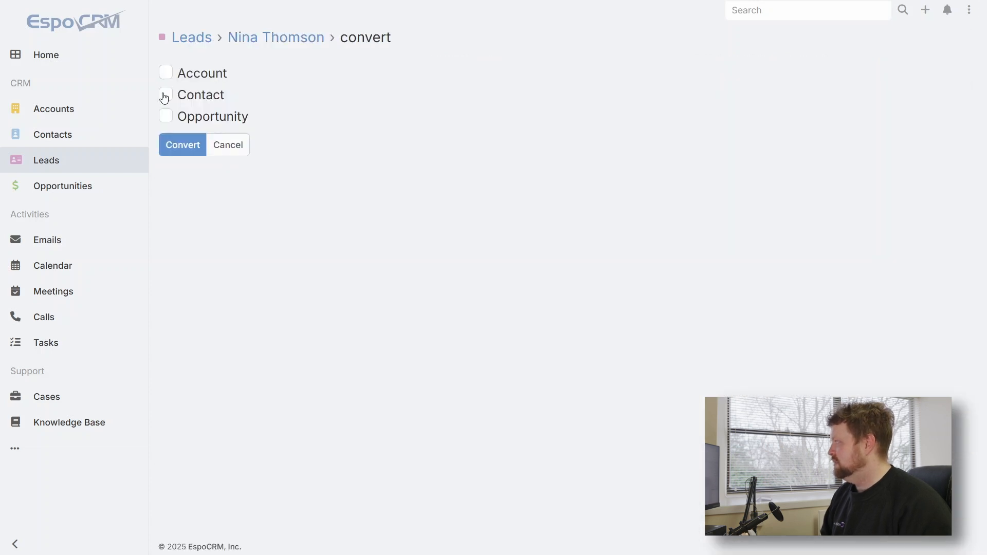
Convert the lead into only a contact linked to the existing Builders Square account
left_click(163, 95)
left_click(498, 141)
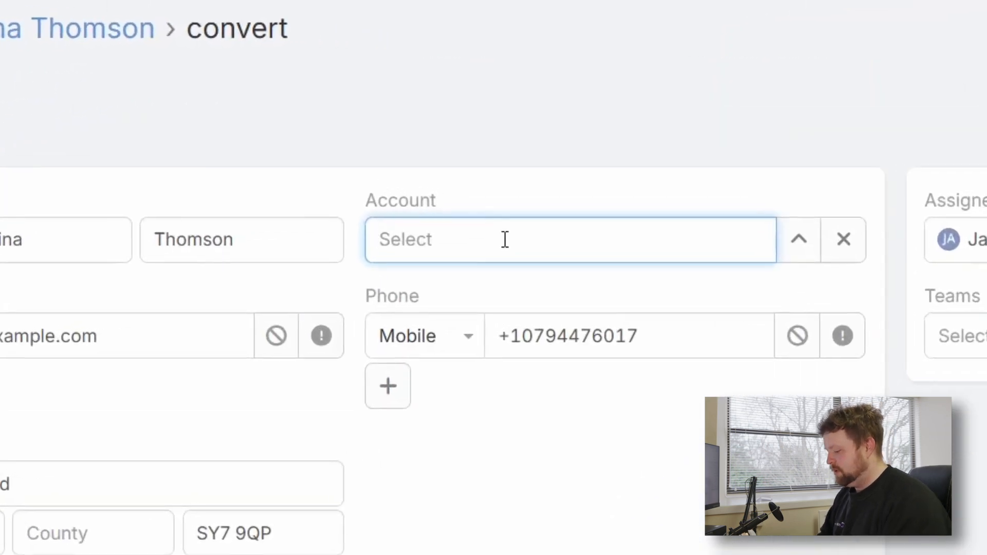
type("Builder")
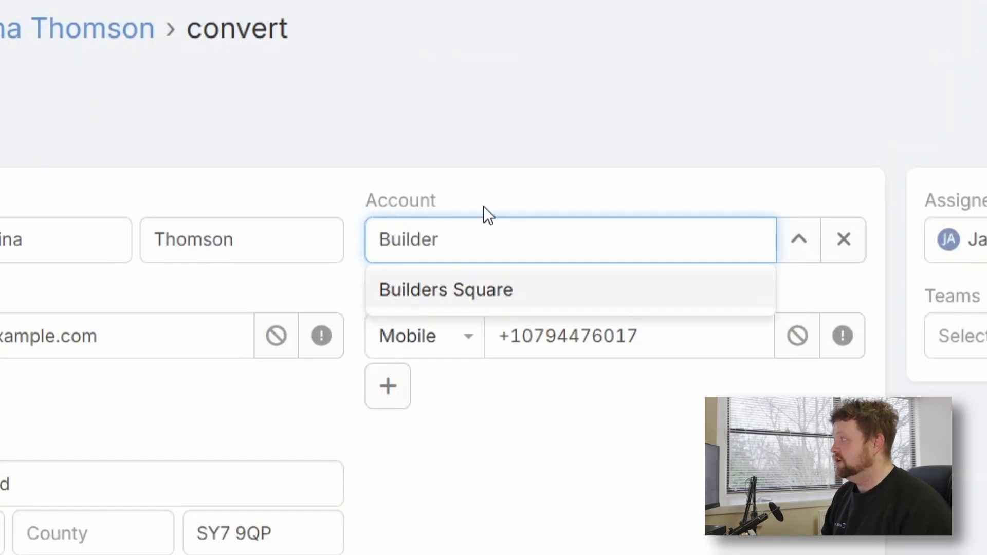
left_click(523, 289)
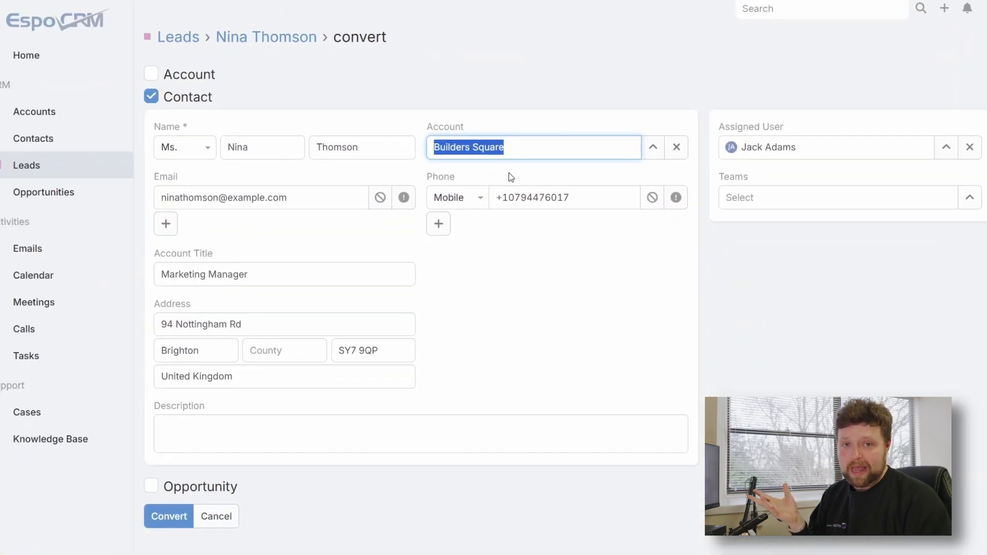
left_click(539, 416)
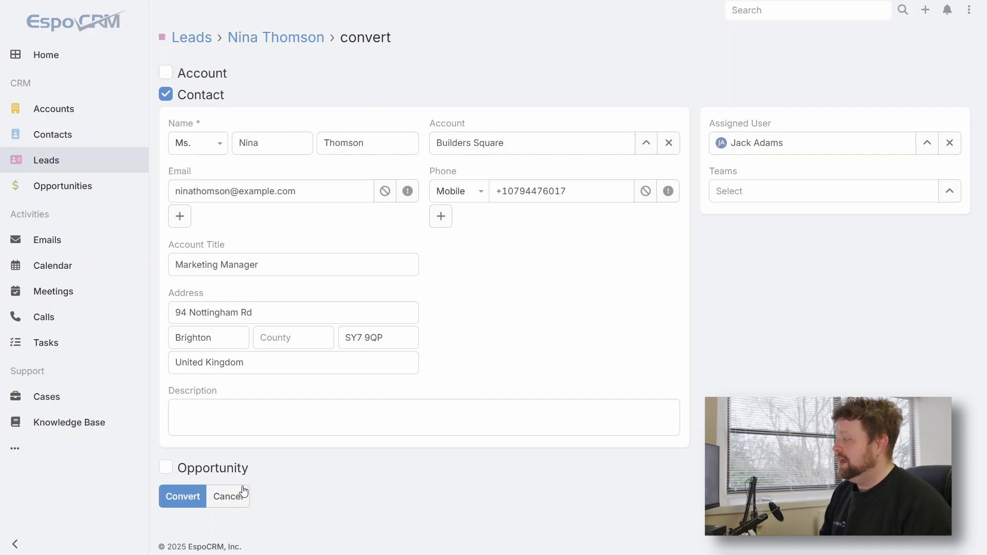
left_click(189, 497)
Open the new contact and its Builders Square account, and check the account's list of contacts
scroll(377, 353, "down", 1)
scroll(377, 353, "up", 1)
left_click(747, 431)
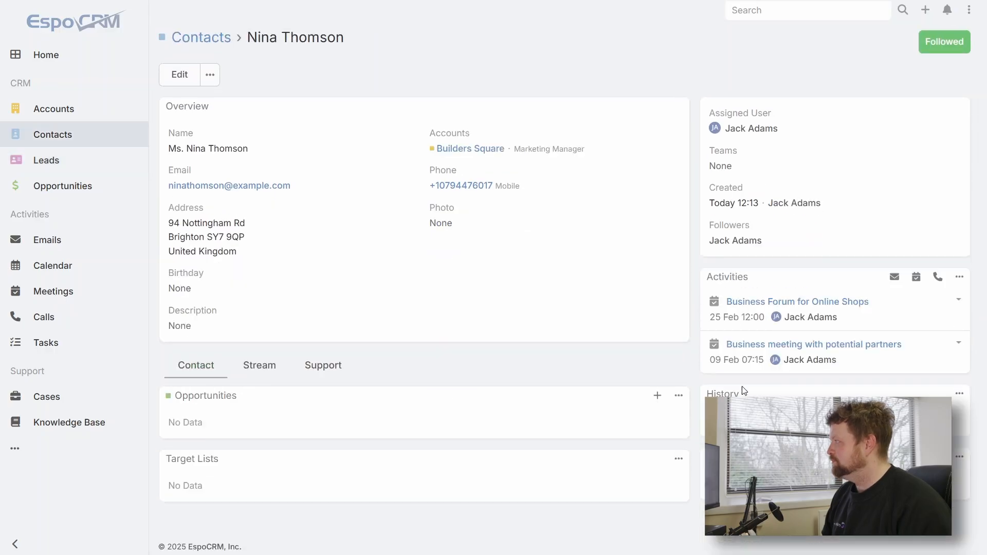
scroll(368, 316, "down", 3)
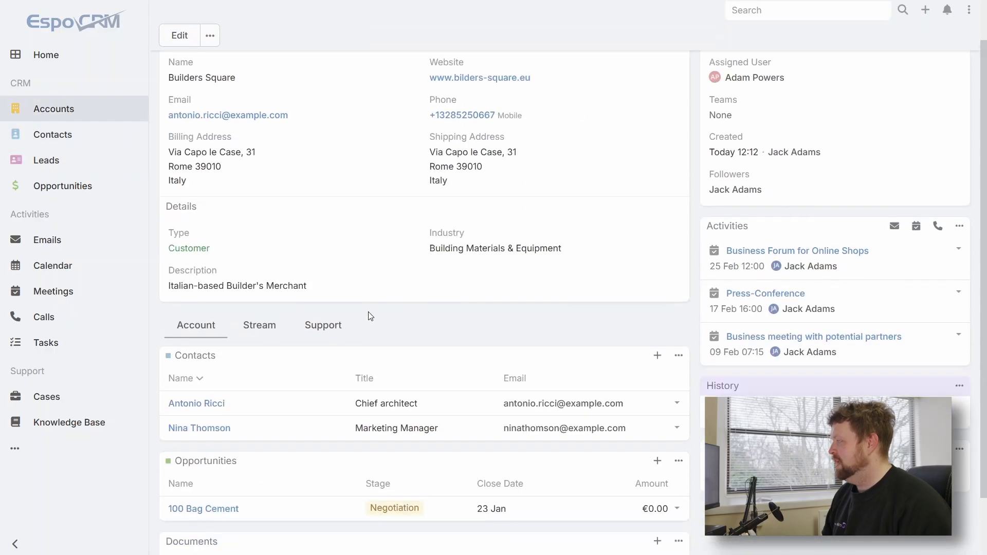